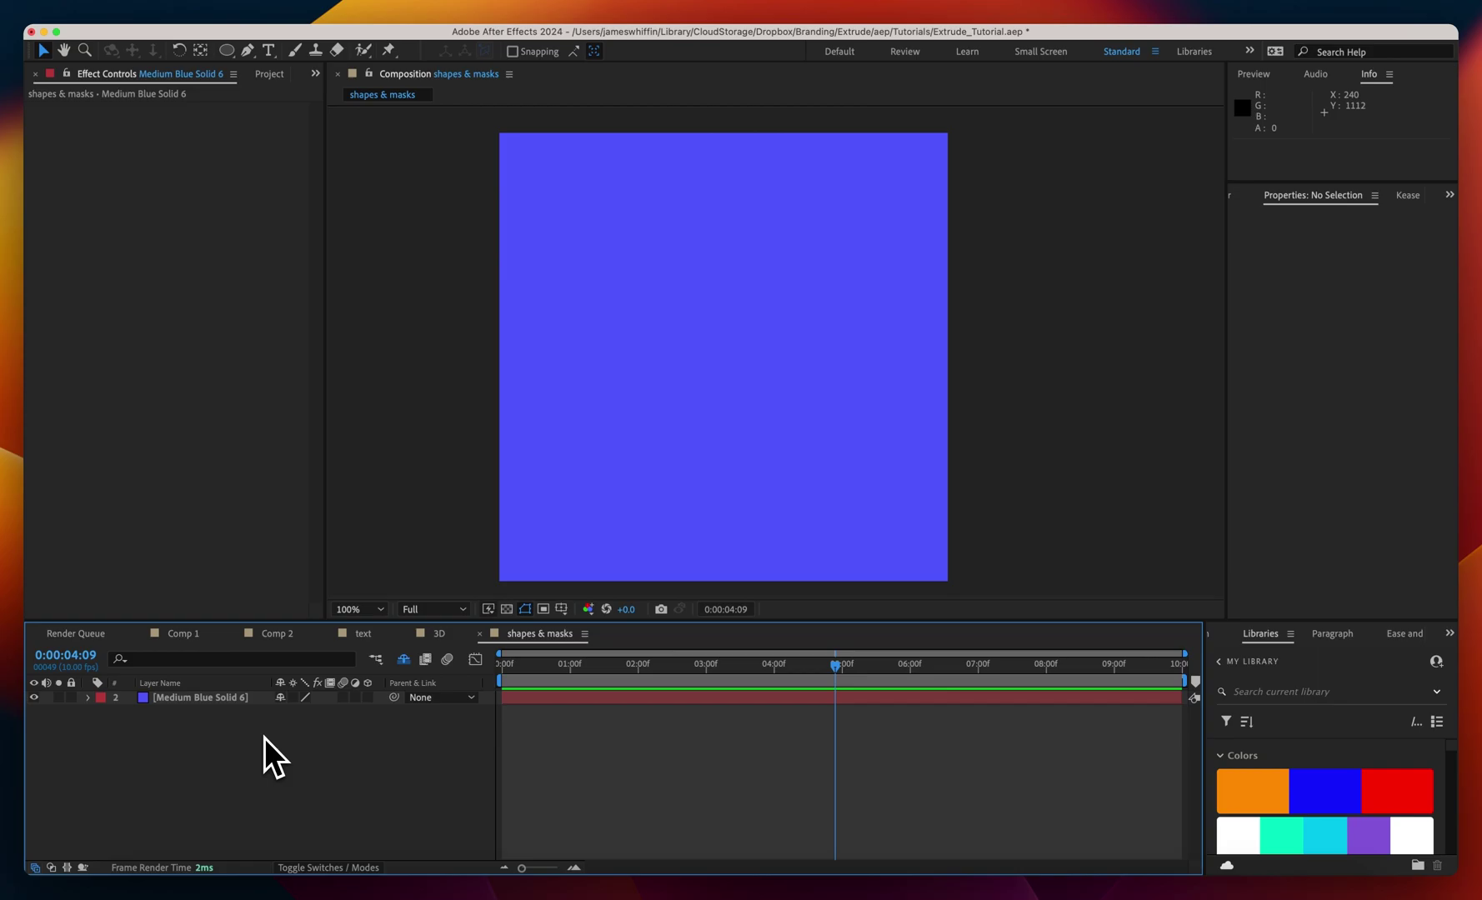
# Create a yellow solid and fit a red circular mask to it.
pyautogui.press('super+y')
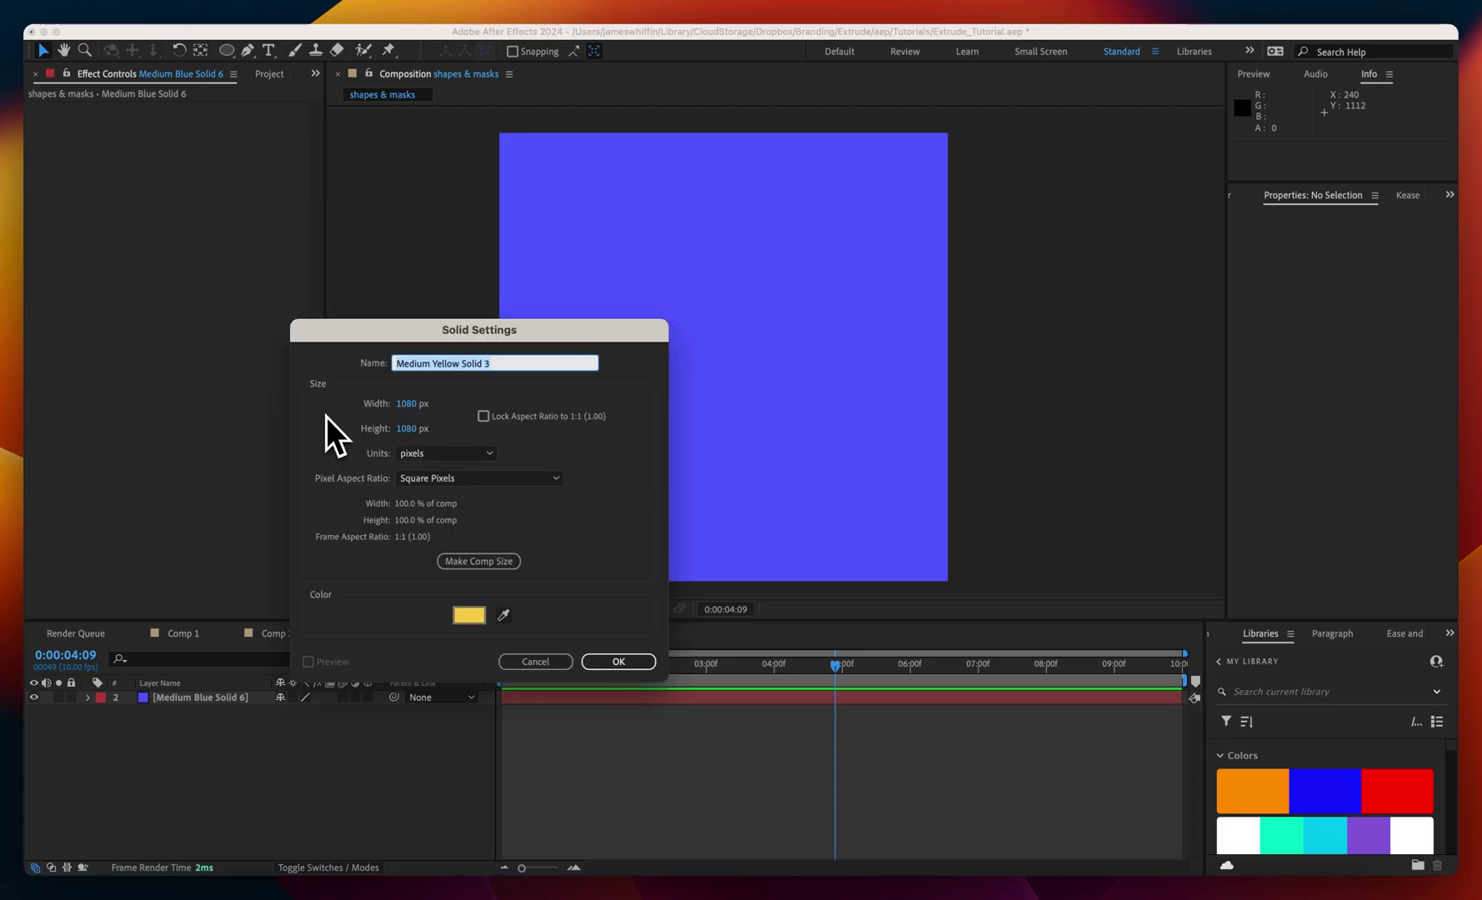
pyautogui.press('Return')
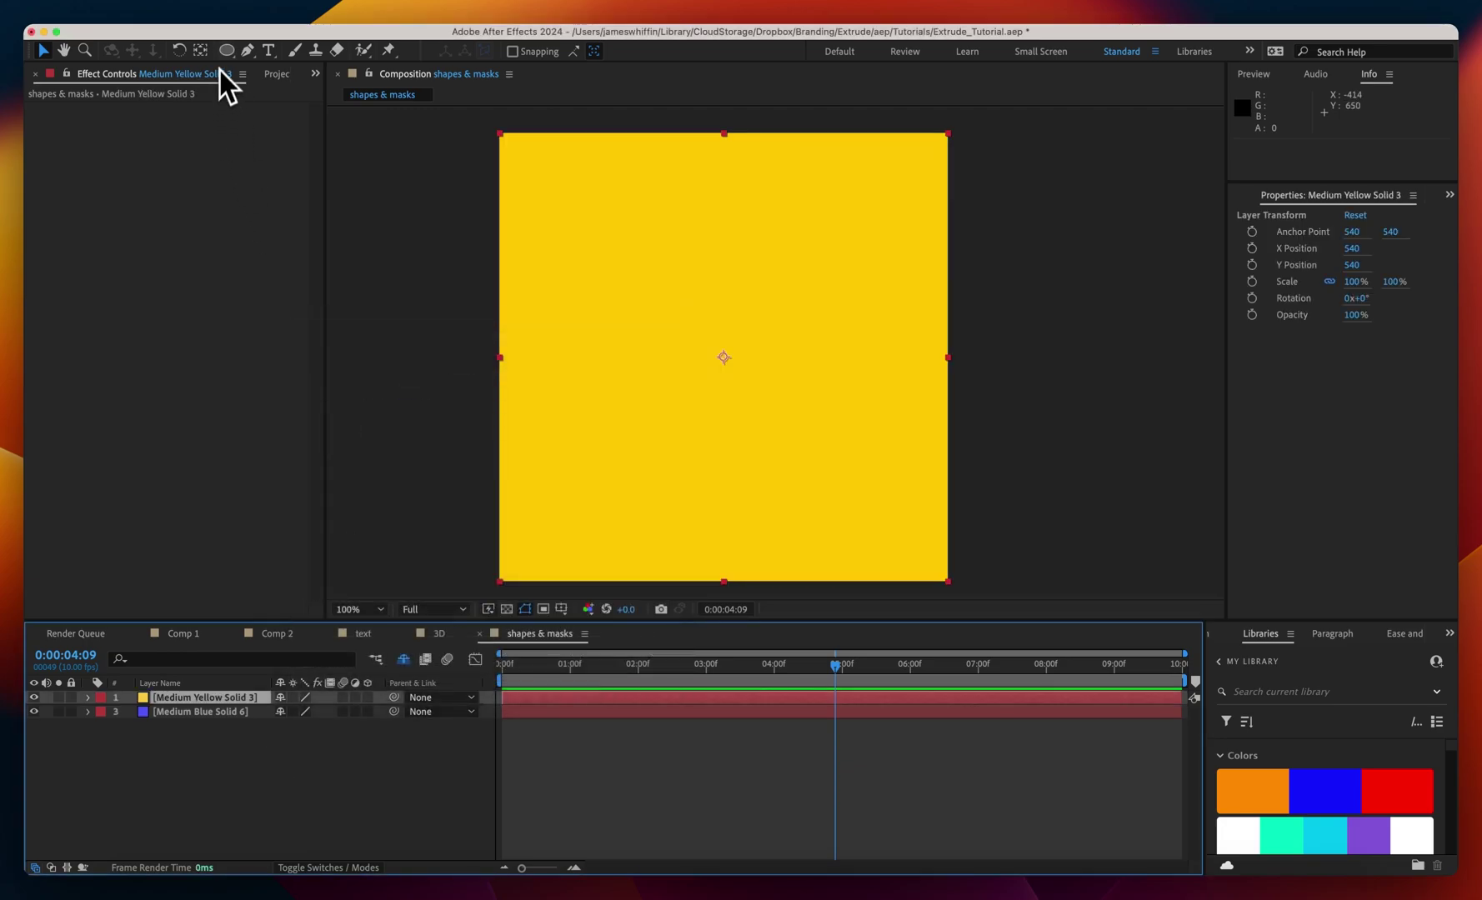
pyautogui.doubleClick(225, 52)
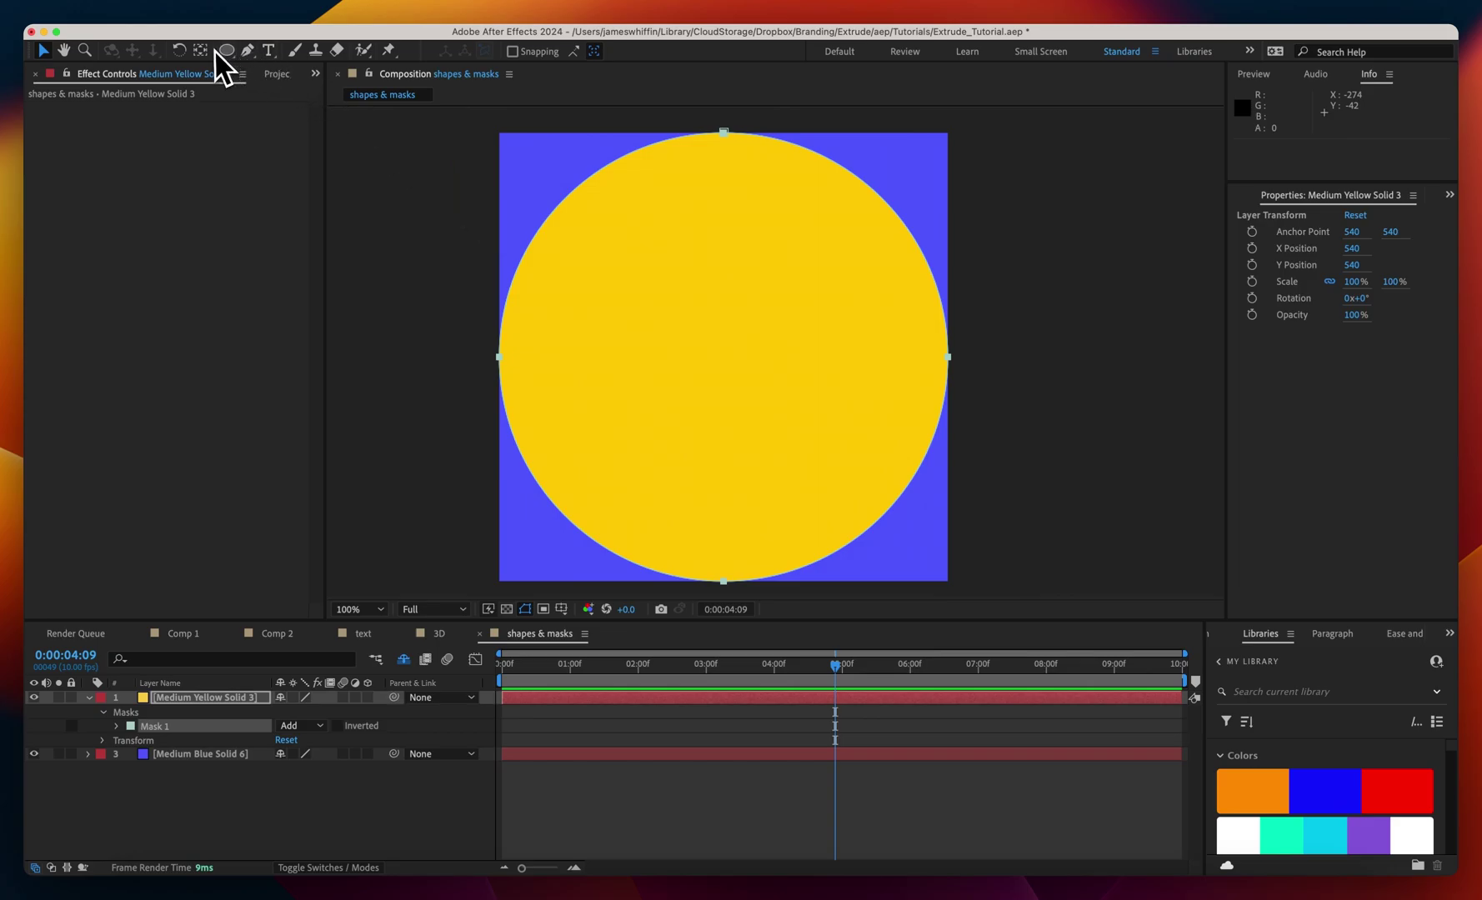
pyautogui.click(225, 52)
pyautogui.click(130, 726)
pyautogui.press('Return')
# Apply the Extrude effect to the yellow circle and shrink it to 50%.
pyautogui.click(177, 698)
pyautogui.hotkey('ctrl', 'space')
pyautogui.write('extrude')
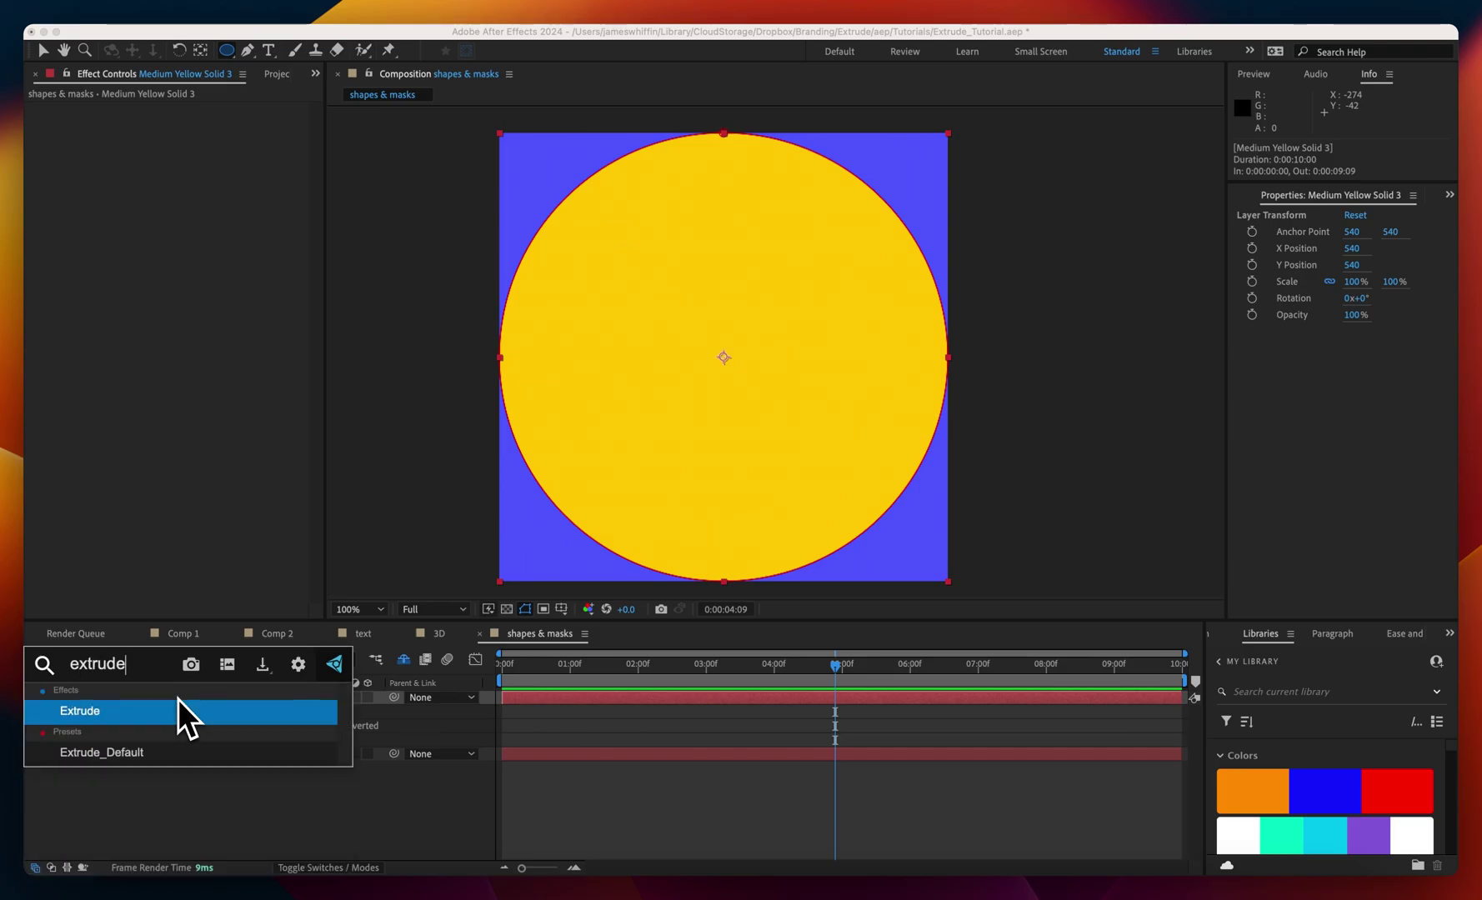
pyautogui.click(176, 750)
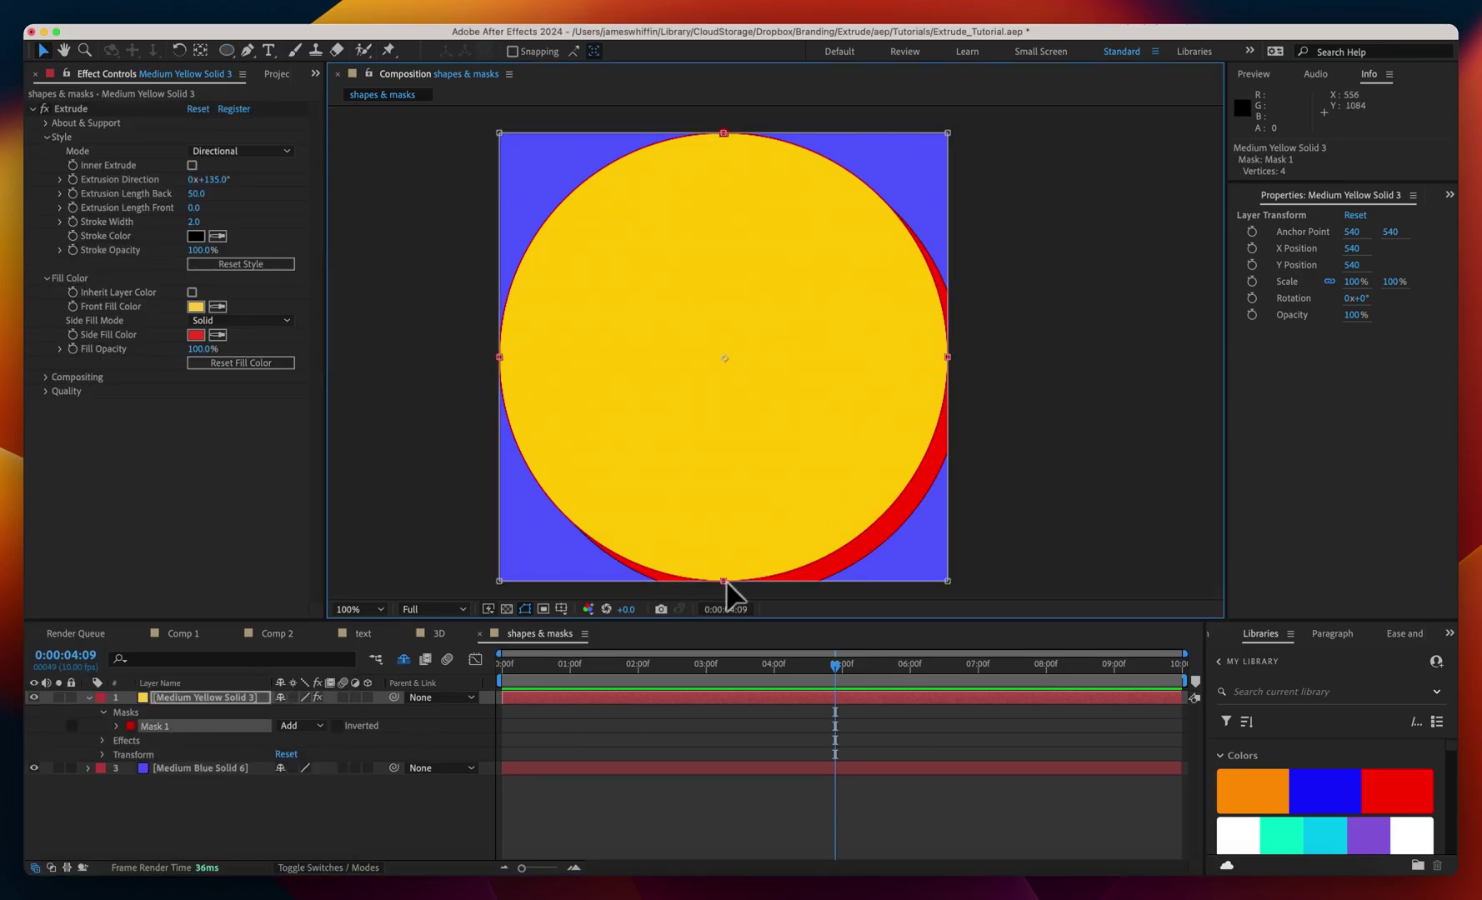
pyautogui.moveTo(948, 581); pyautogui.dragTo(892, 542)
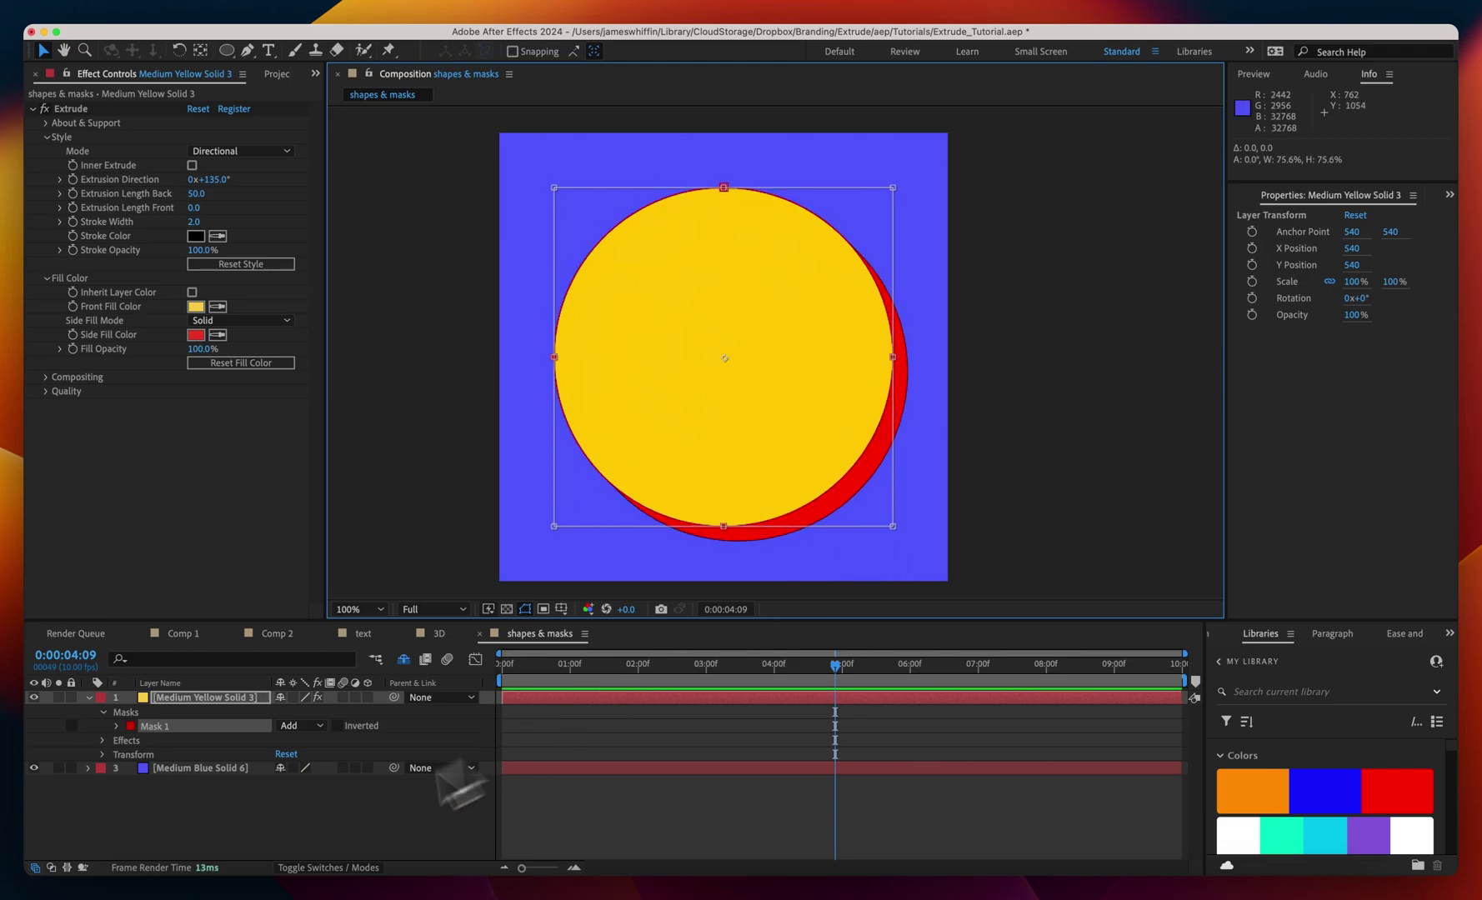
pyautogui.click(266, 831)
pyautogui.click(204, 698)
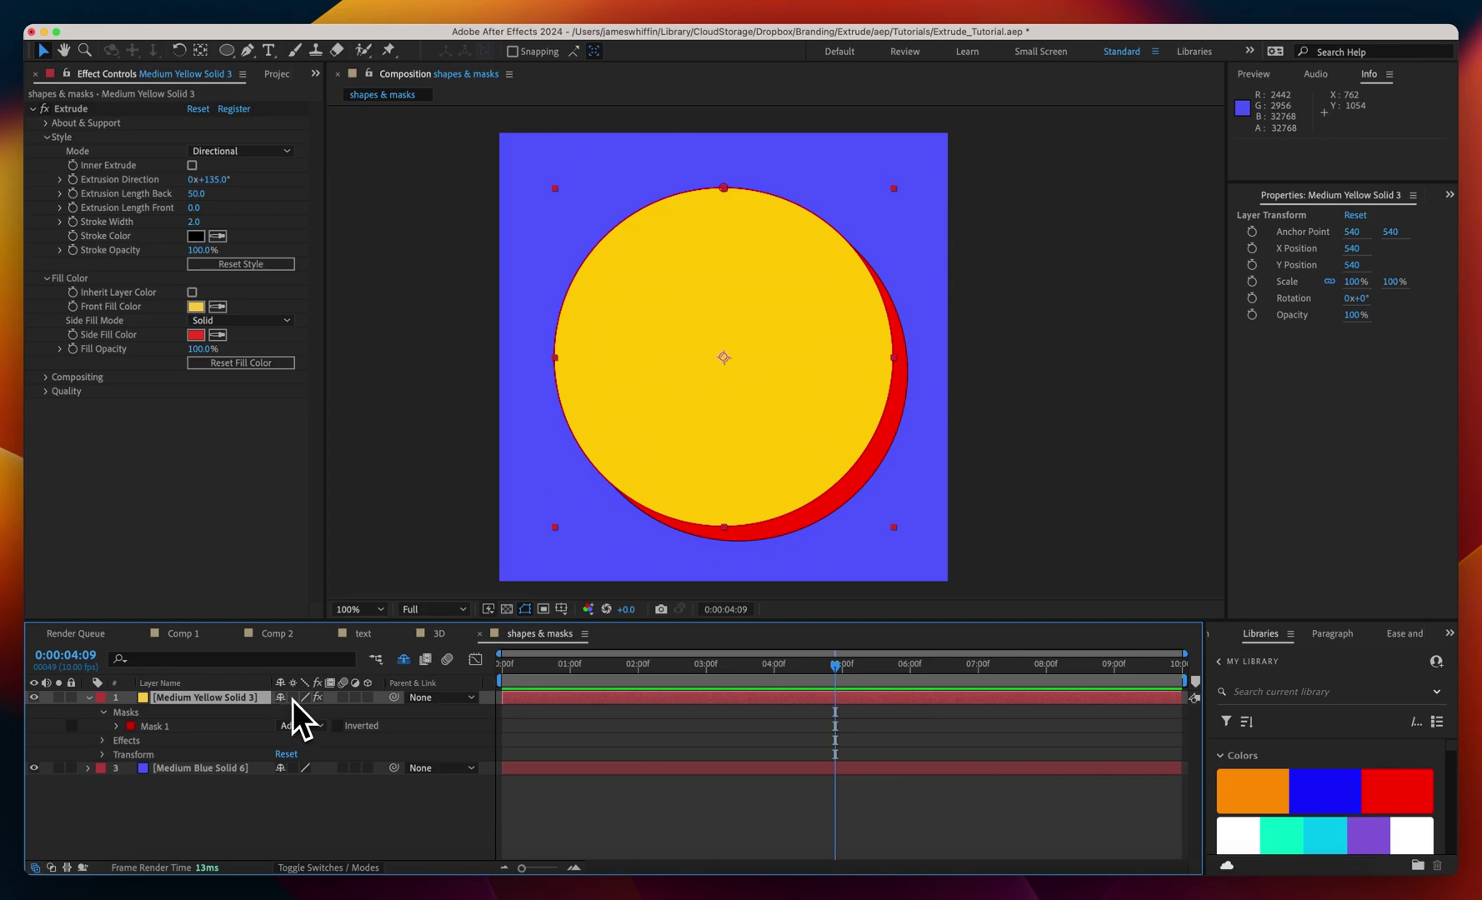
# Scale the extruded yellow circle up to 150%.
pyautogui.press('s')
pyautogui.click(312, 711)
pyautogui.write('50')
pyautogui.click(297, 777)
pyautogui.press('.')
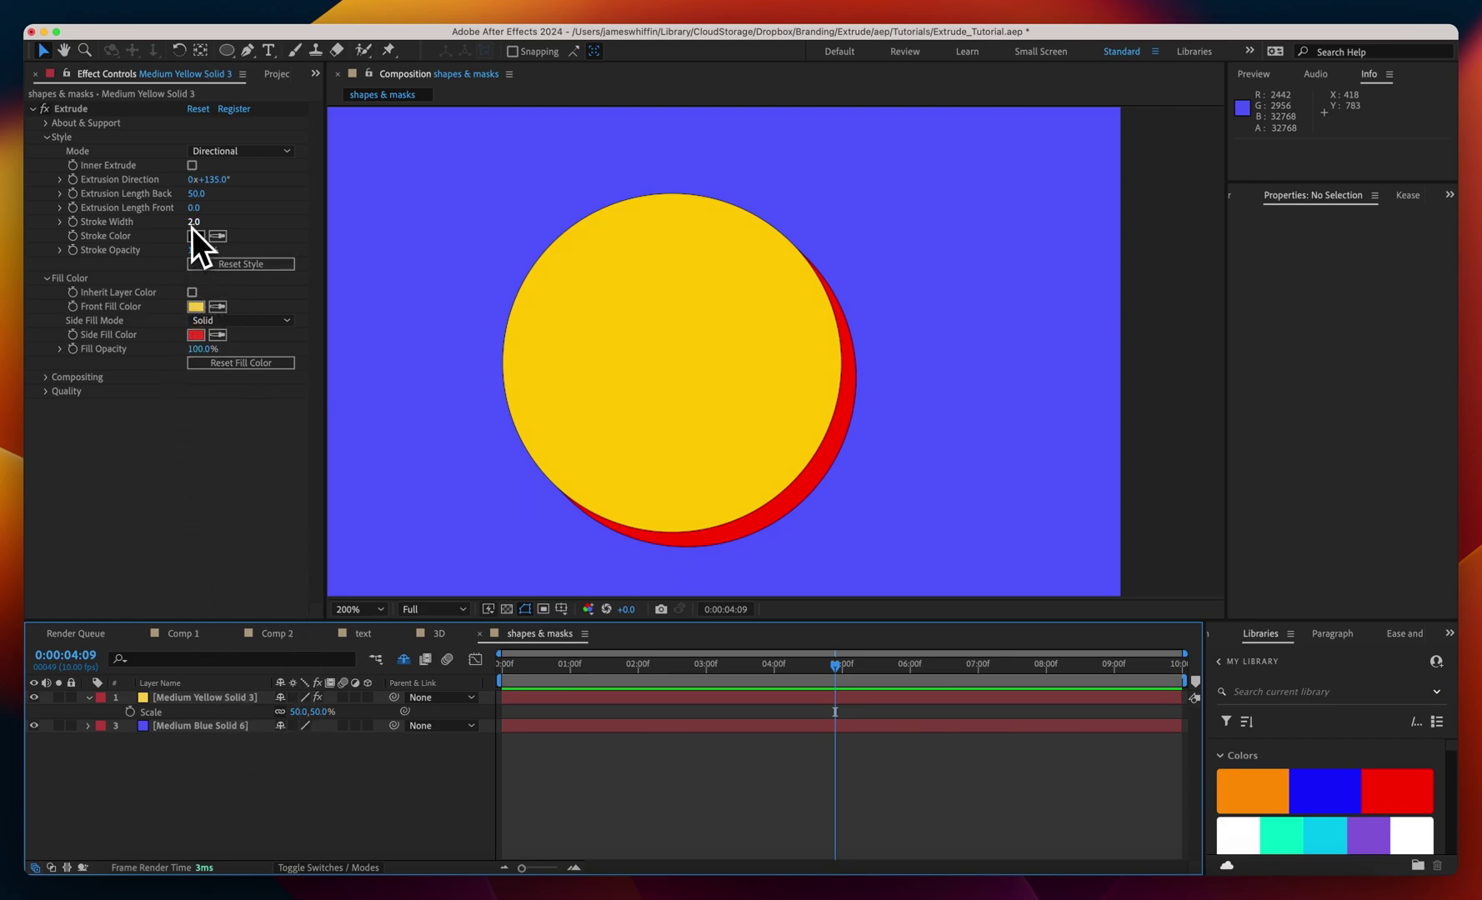
pyautogui.press(',')
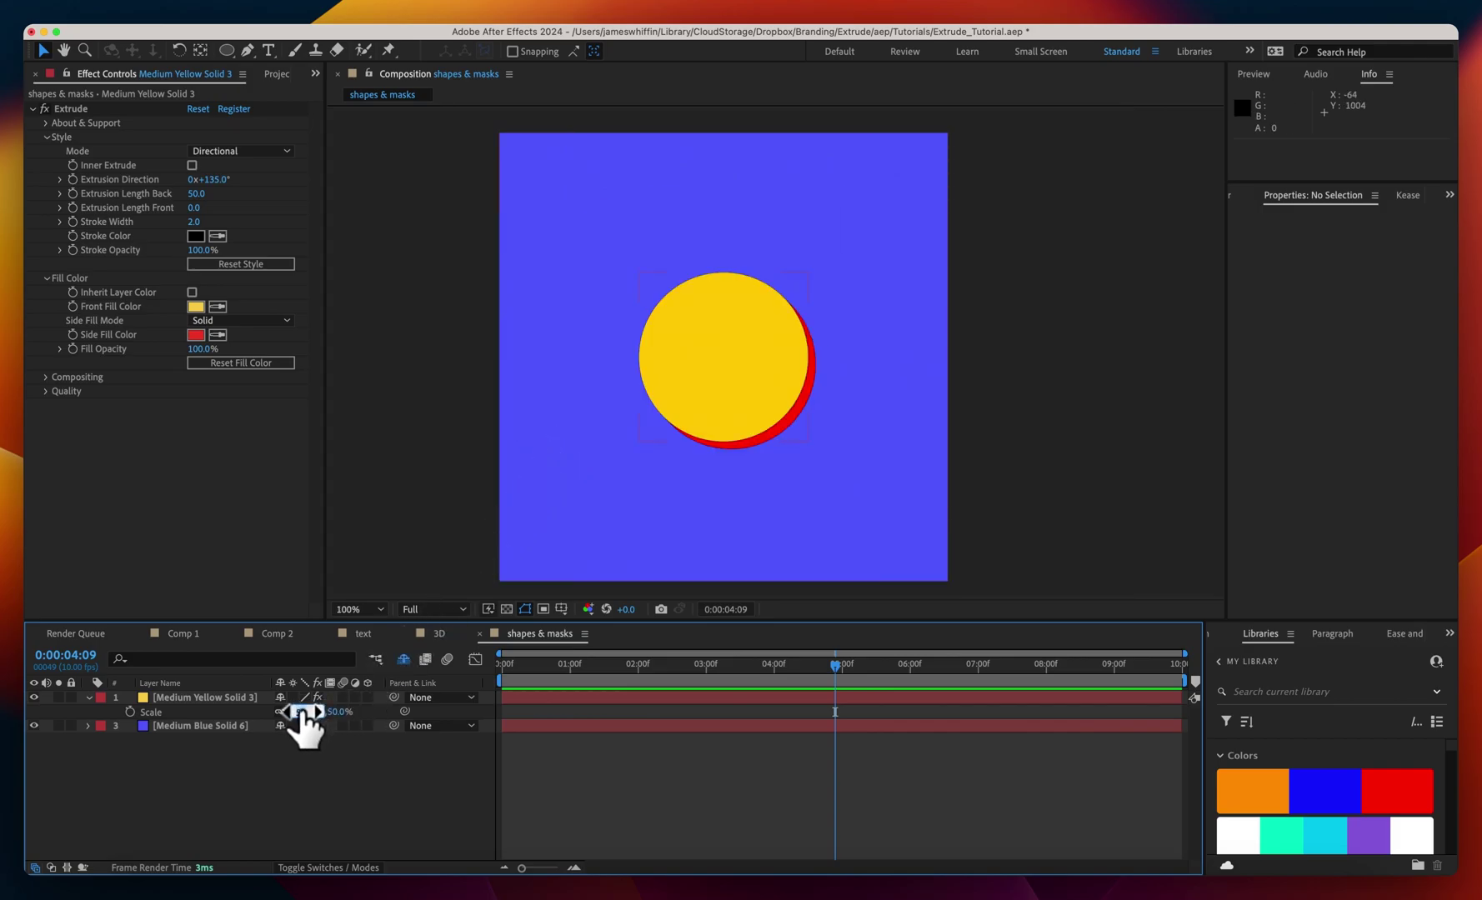
pyautogui.moveTo(304, 714); pyautogui.dragTo(329, 713)
# Move the circle left past the frame edge, undoing a 269% scale overshoot back to 150%.
pyautogui.moveTo(637, 367); pyautogui.dragTo(486, 374)
pyautogui.press('.')
pyautogui.press('super+shift+a')
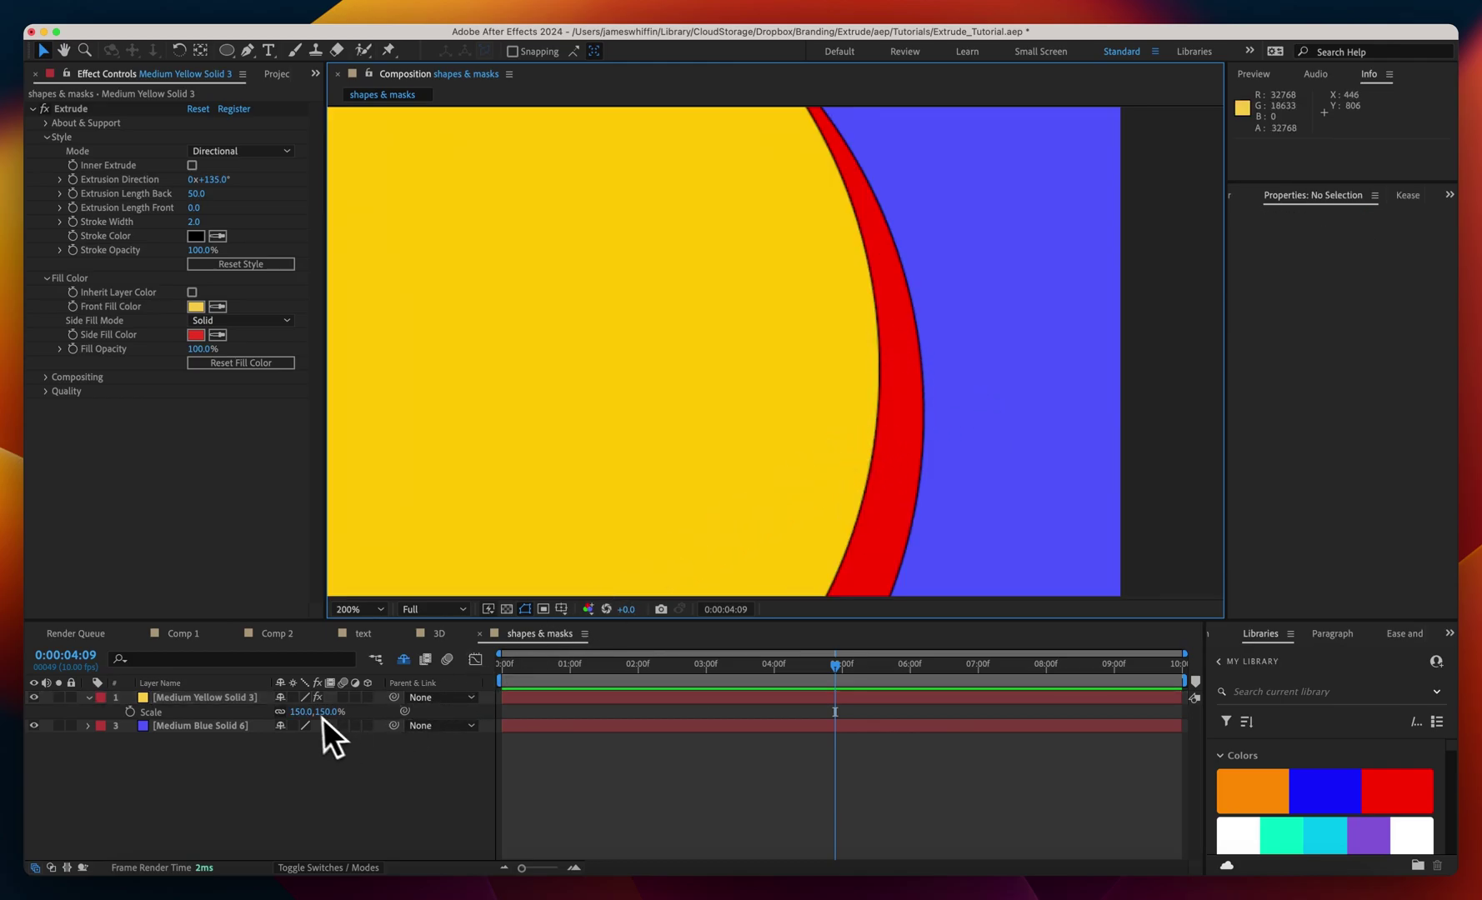
pyautogui.click(296, 704)
pyautogui.press(',')
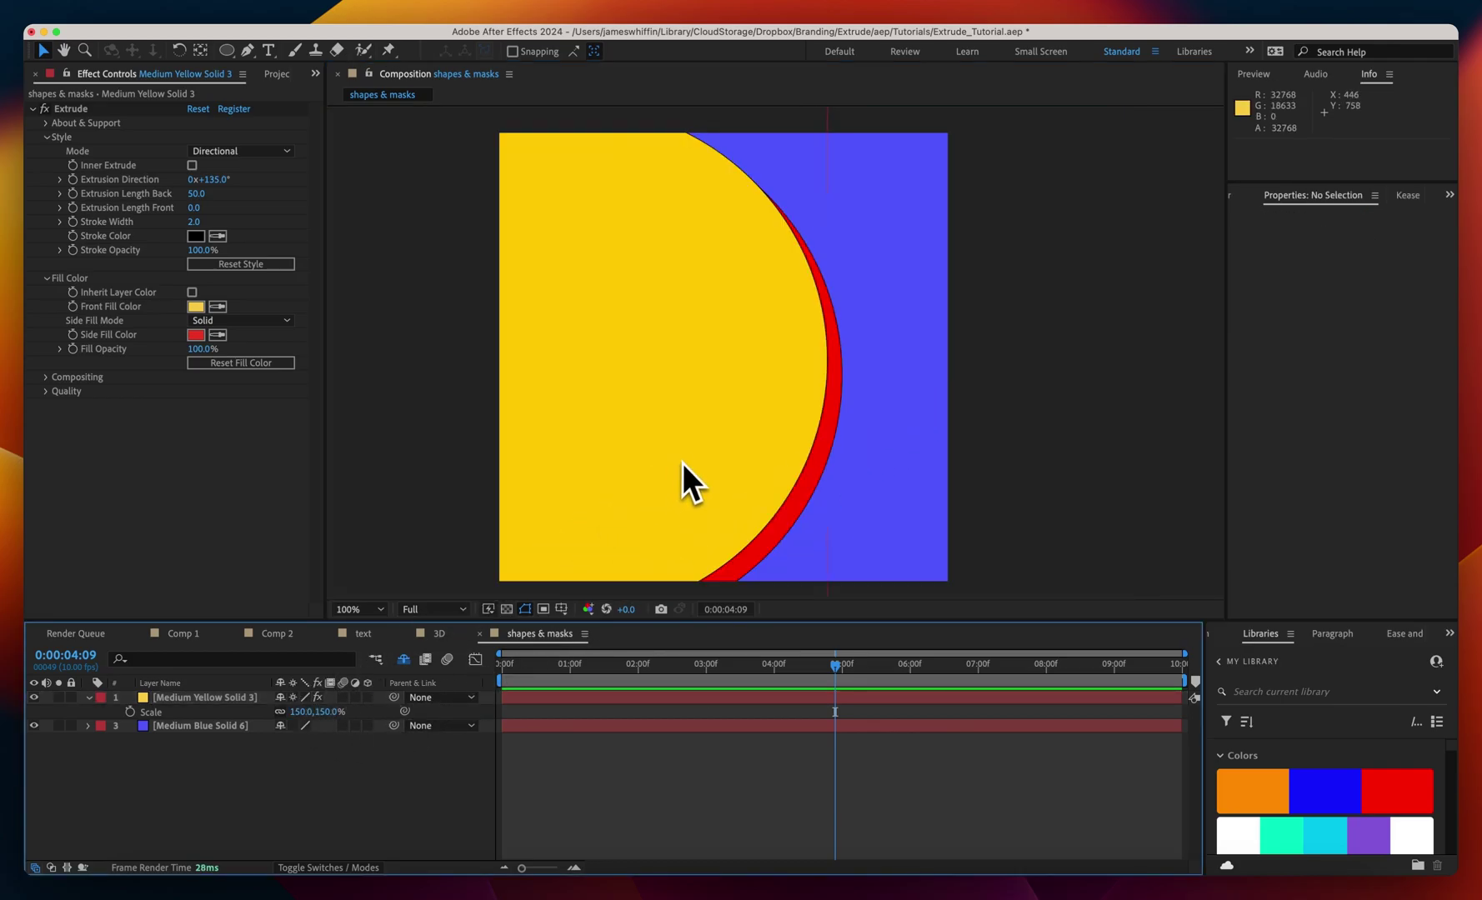
pyautogui.click(687, 443)
pyautogui.moveTo(300, 711); pyautogui.dragTo(404, 704)
pyautogui.press('super+z')
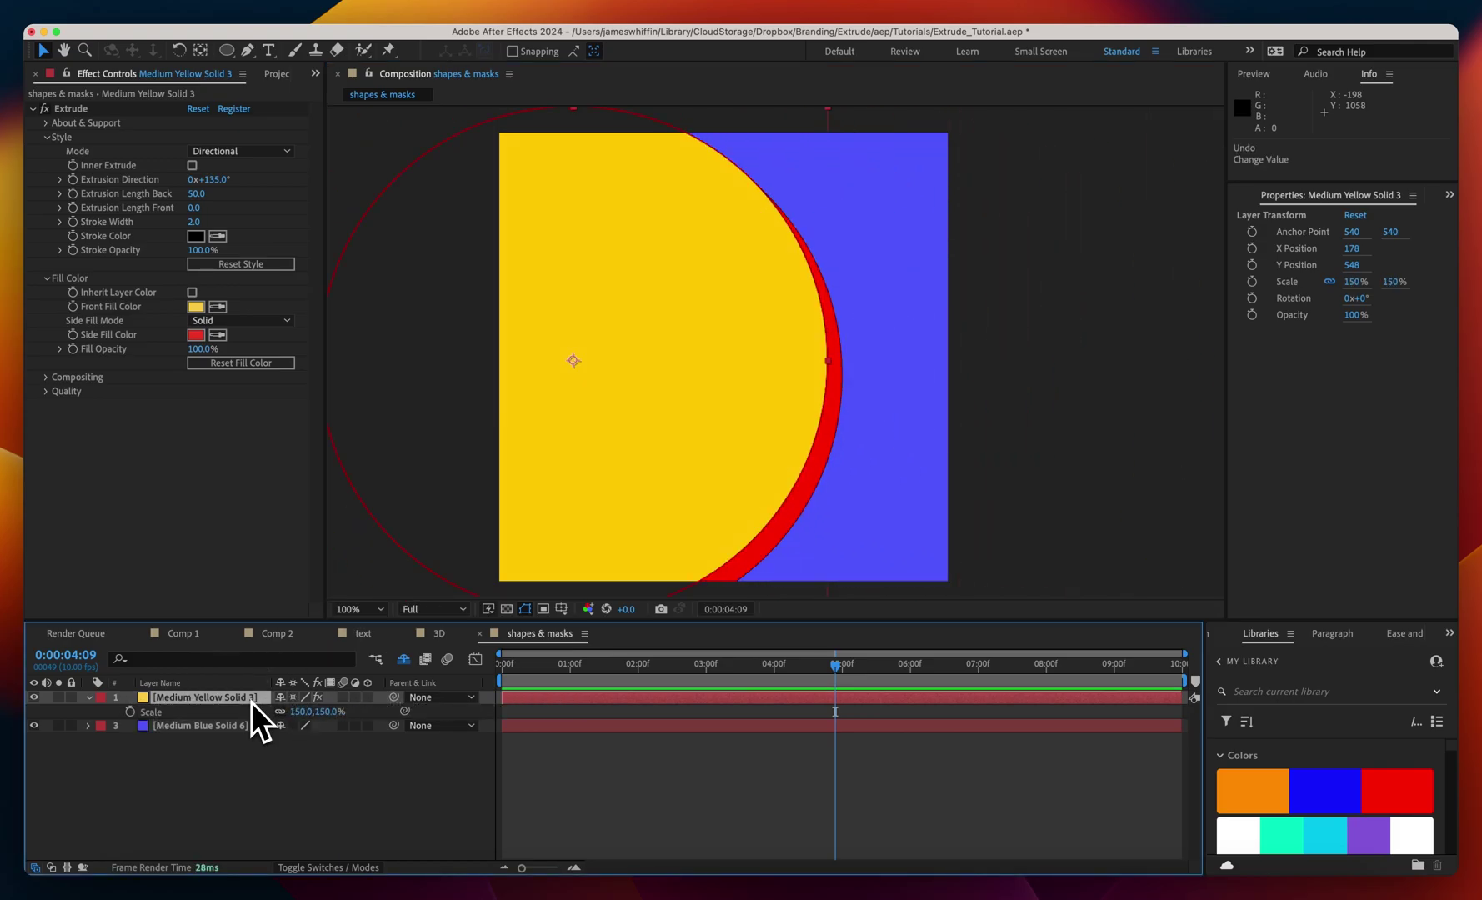
# Reset the yellow layer's transform to its defaults.
pyautogui.rightClick(251, 702)
pyautogui.moveTo(307, 440)
pyautogui.click(437, 441)
# Duplicate the circle mask and make Mask 2 a green Subtract mask.
pyautogui.press('super+d')
pyautogui.click(292, 755)
pyautogui.click(295, 783)
pyautogui.click(130, 754)
pyautogui.click(321, 683)
pyautogui.click(357, 637)
pyautogui.press('Return')
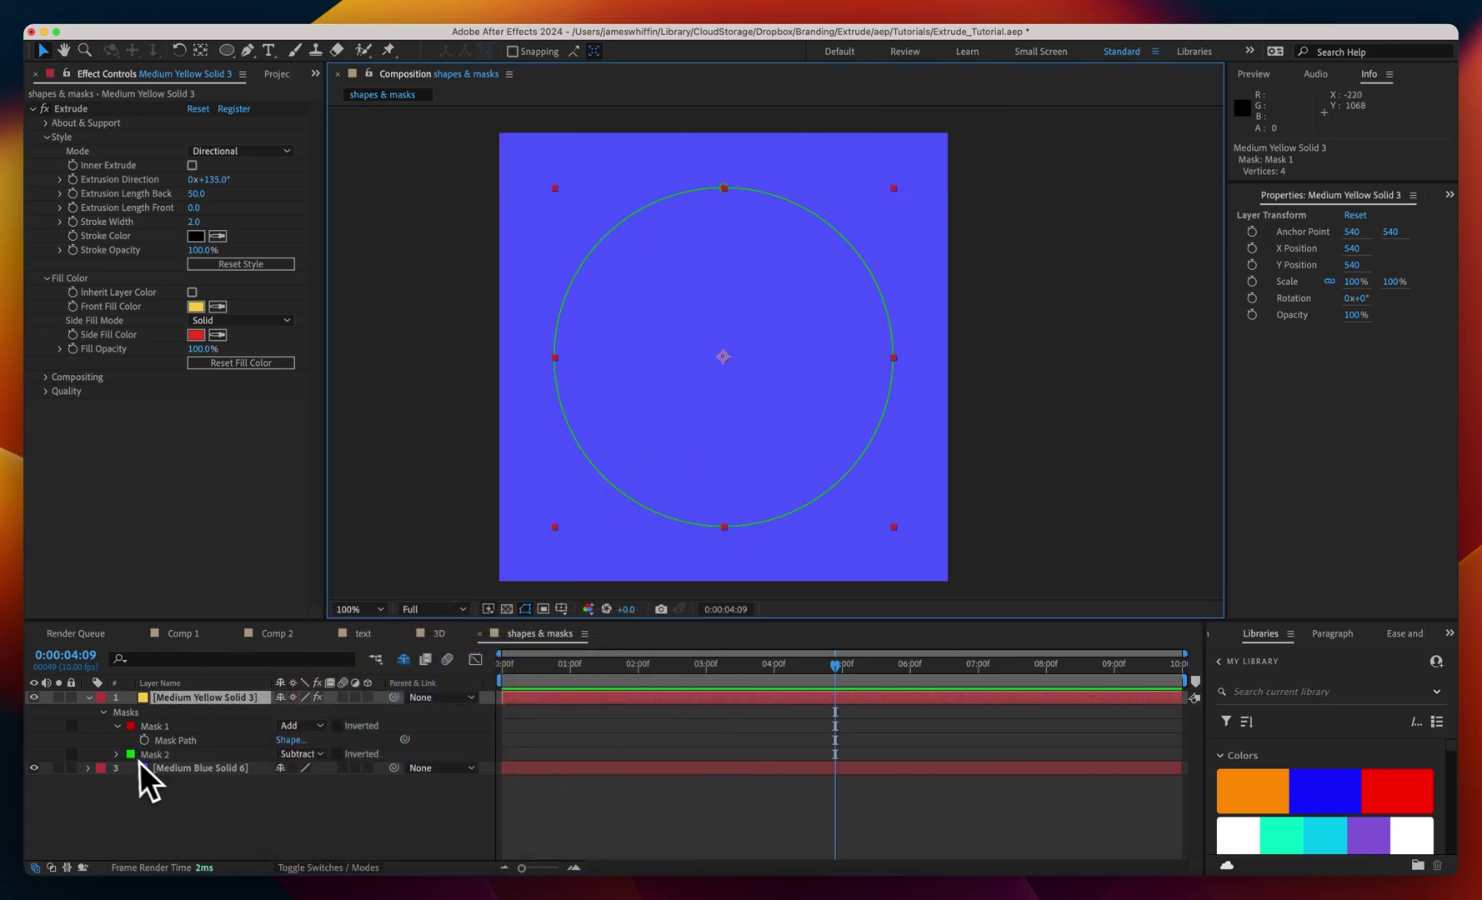
# Shrink Mask 2 about its centre and adjust its expansion to form a ring.
pyautogui.click(117, 754)
pyautogui.click(167, 755)
pyautogui.doubleClick(702, 523)
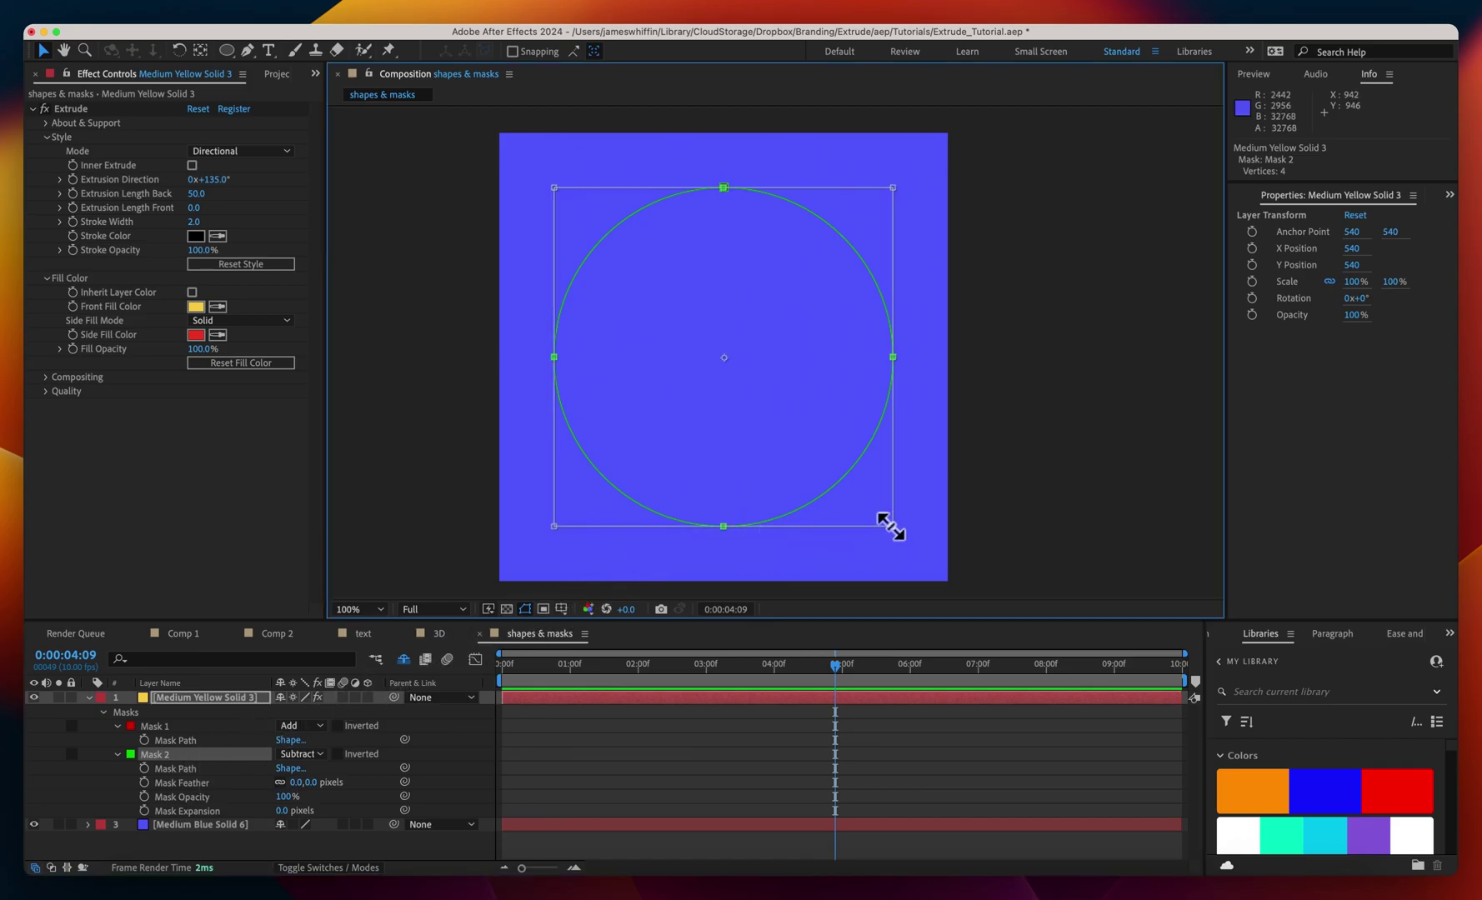
pyautogui.moveTo(889, 521); pyautogui.dragTo(878, 508)
pyautogui.click(692, 707)
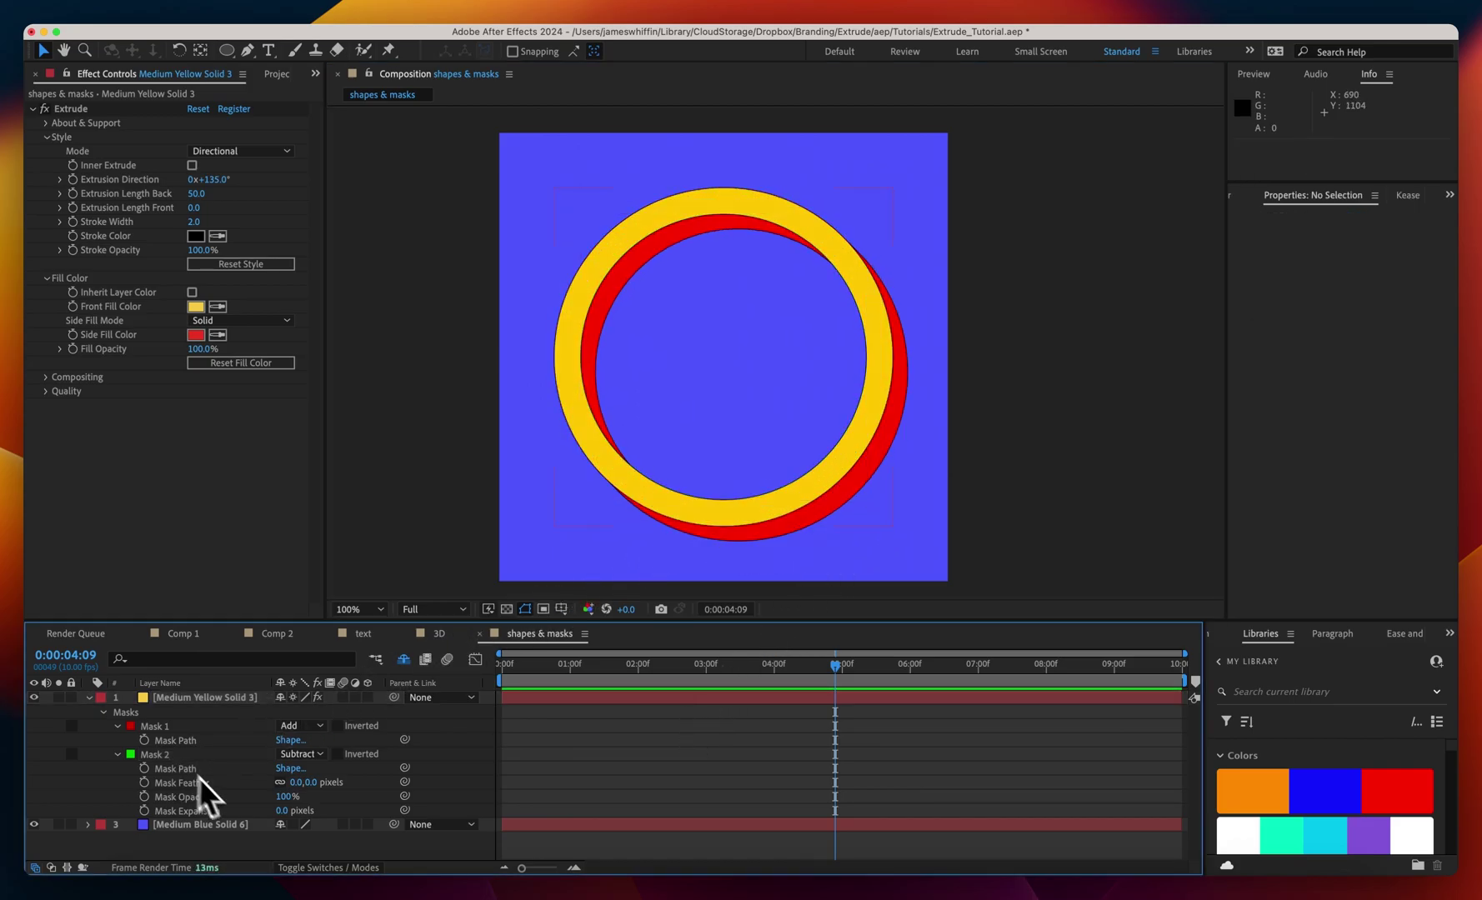
pyautogui.moveTo(290, 808); pyautogui.dragTo(327, 815)
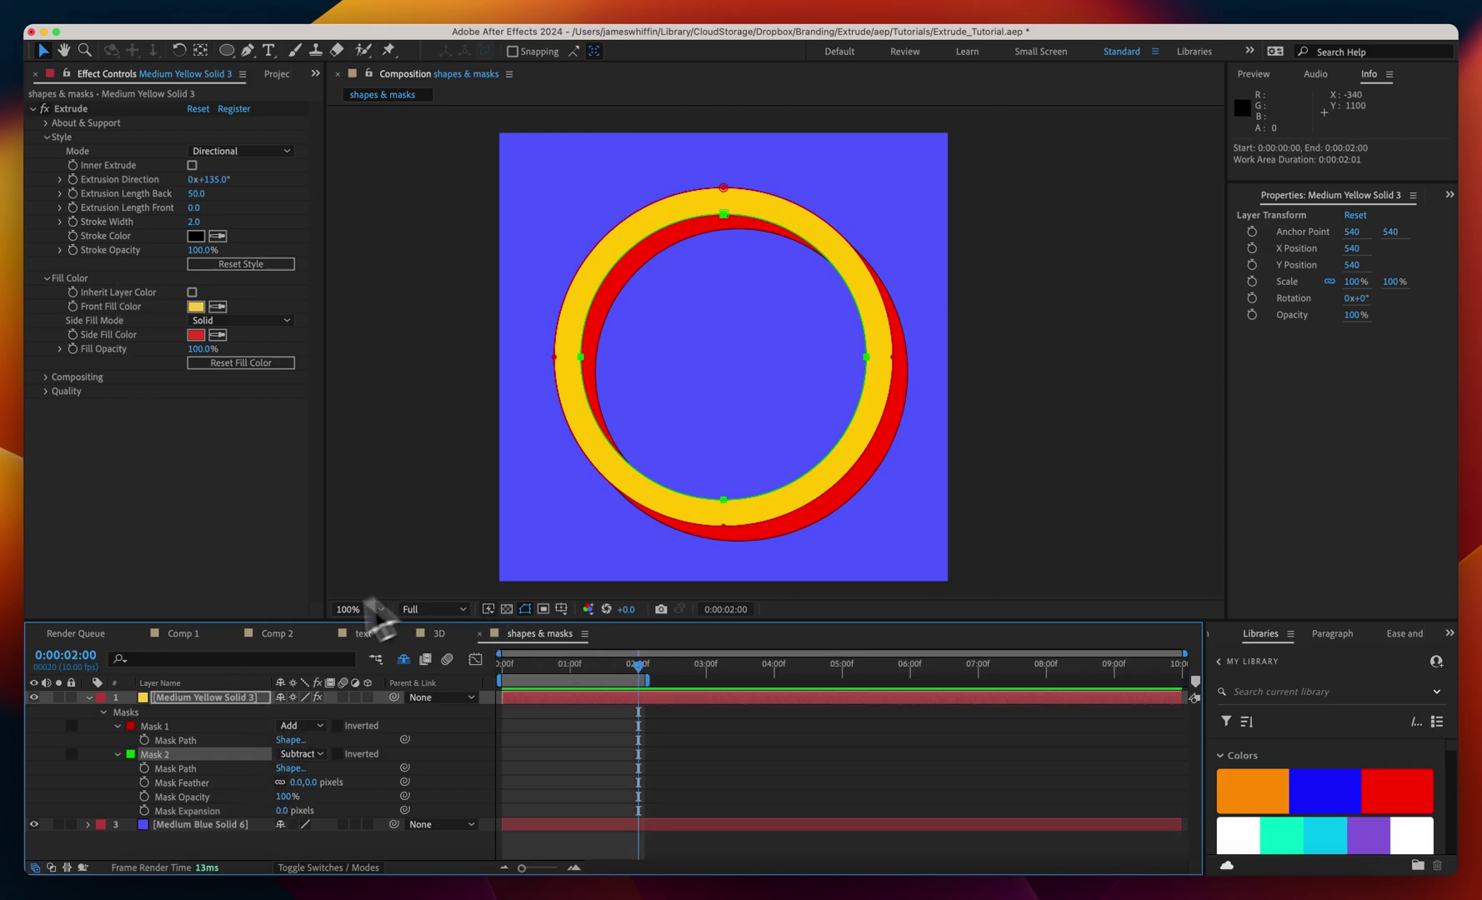
# Keyframe Mask 2's path collapsed to a centre point at 0:00 and play the opening.
pyautogui.click(144, 768)
pyautogui.press('Home')
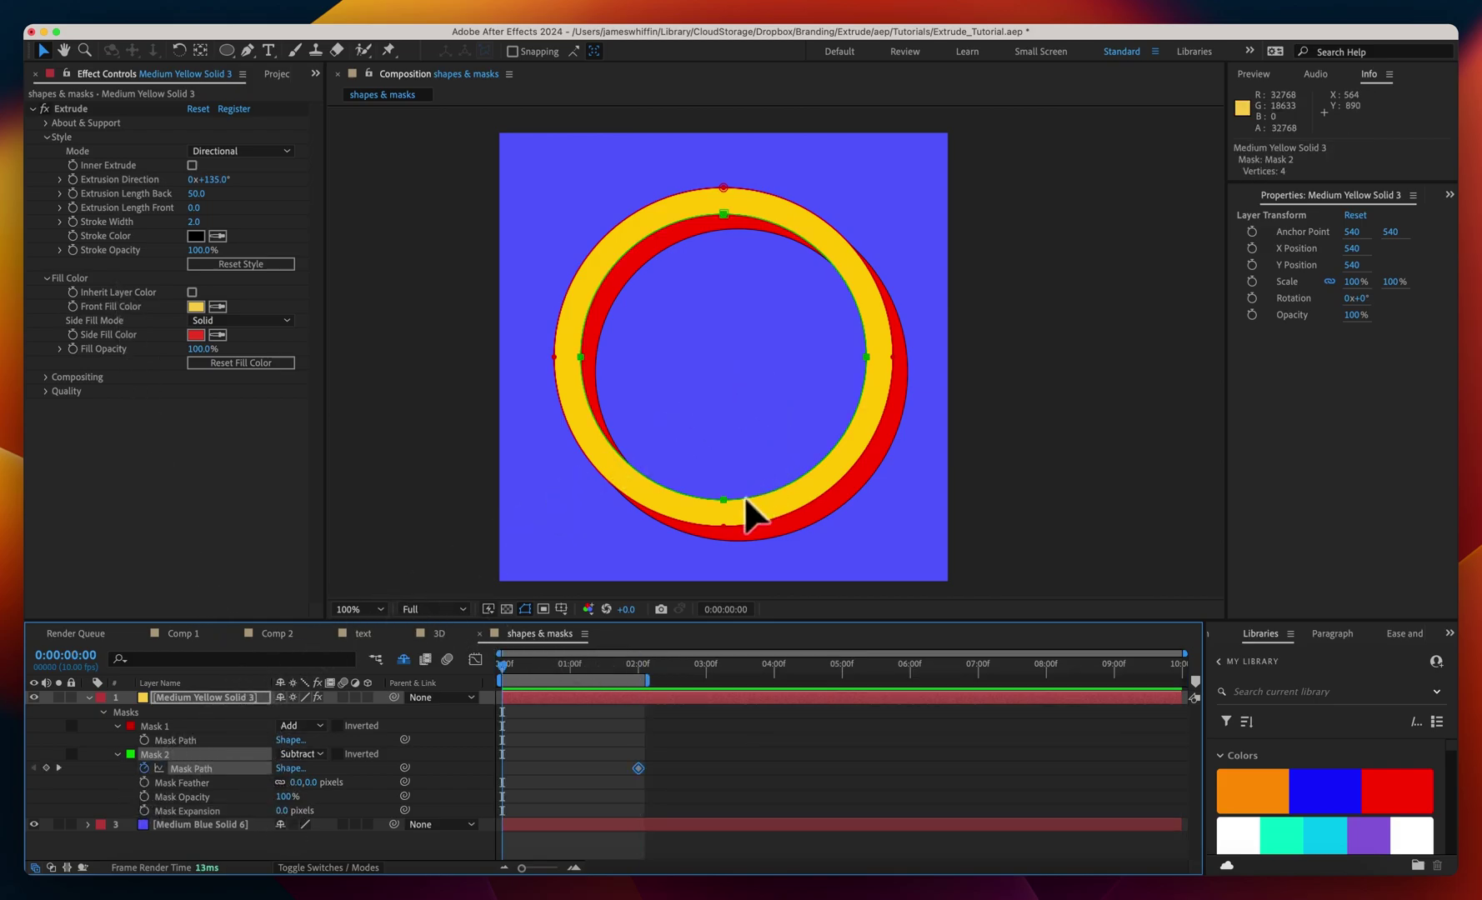
pyautogui.doubleClick(746, 501)
pyautogui.moveTo(867, 498); pyautogui.dragTo(765, 363)
pyautogui.click(512, 711)
pyautogui.press('space')
# Try Intersect and Invert on Mask 2, then set its mode to None.
pyautogui.click(242, 754)
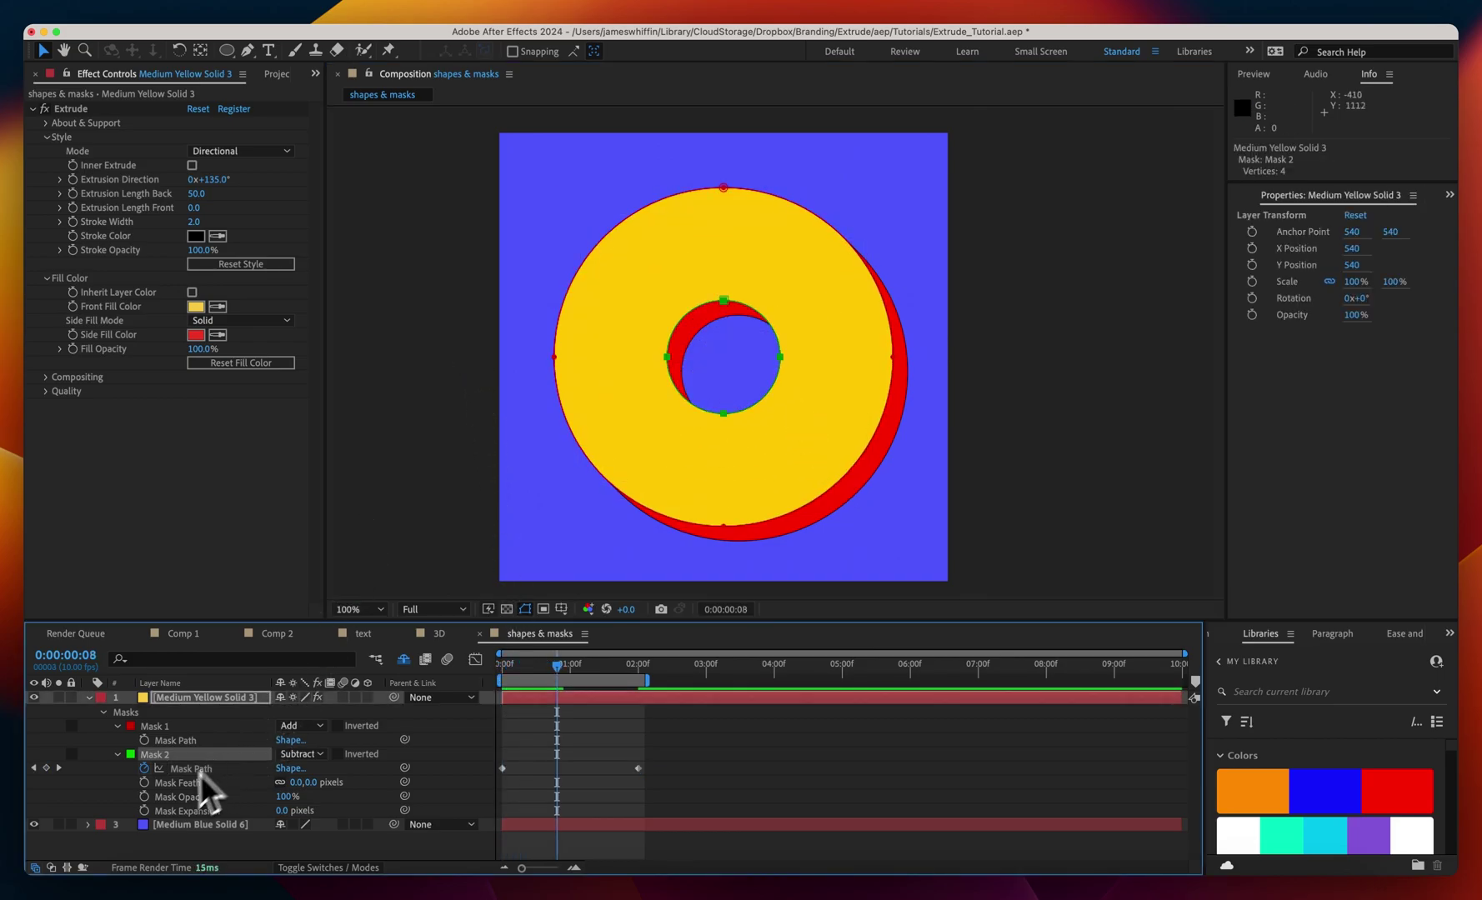
pyautogui.click(283, 755)
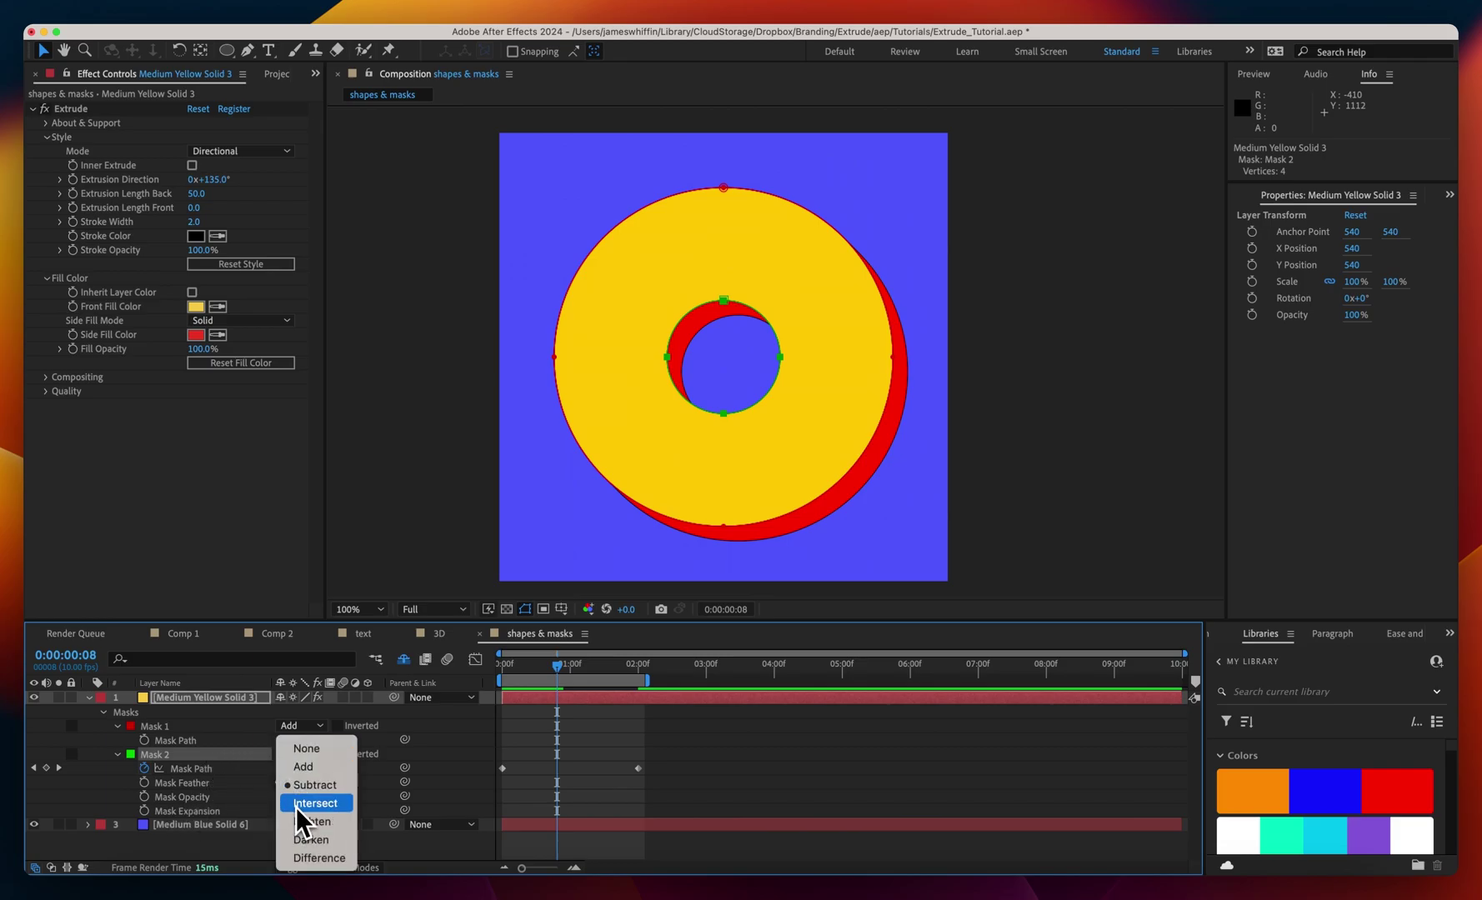
pyautogui.click(310, 803)
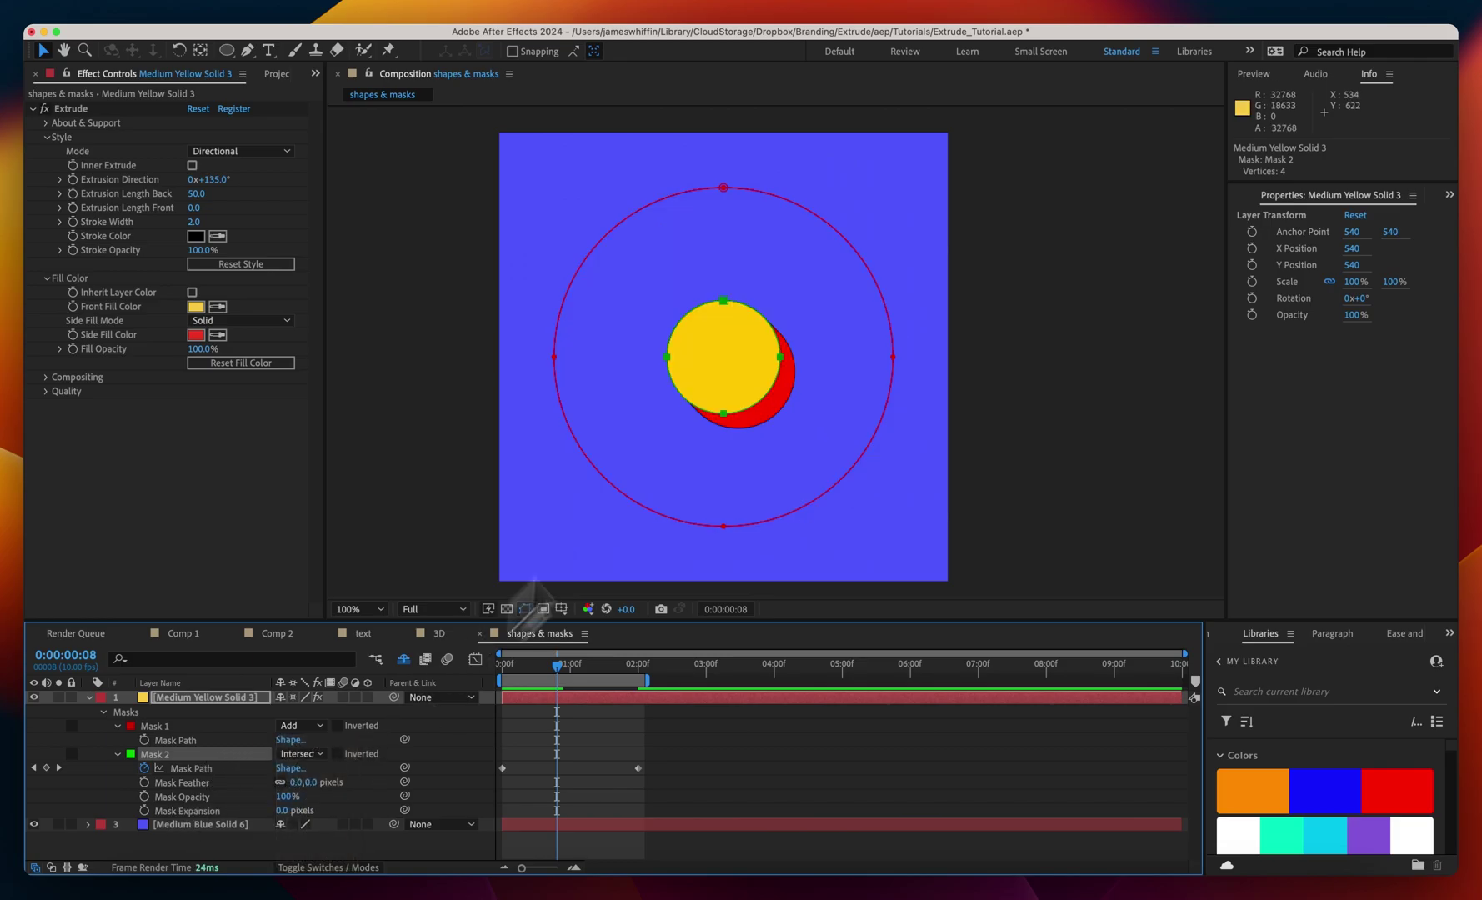
pyautogui.click(337, 754)
pyautogui.click(335, 755)
pyautogui.click(321, 755)
pyautogui.click(318, 755)
# Set Mask 1 to Subtract and Mask 2 to Add, moving Mask 2 above Mask 1.
pyautogui.click(167, 727)
pyautogui.click(288, 725)
pyautogui.click(297, 776)
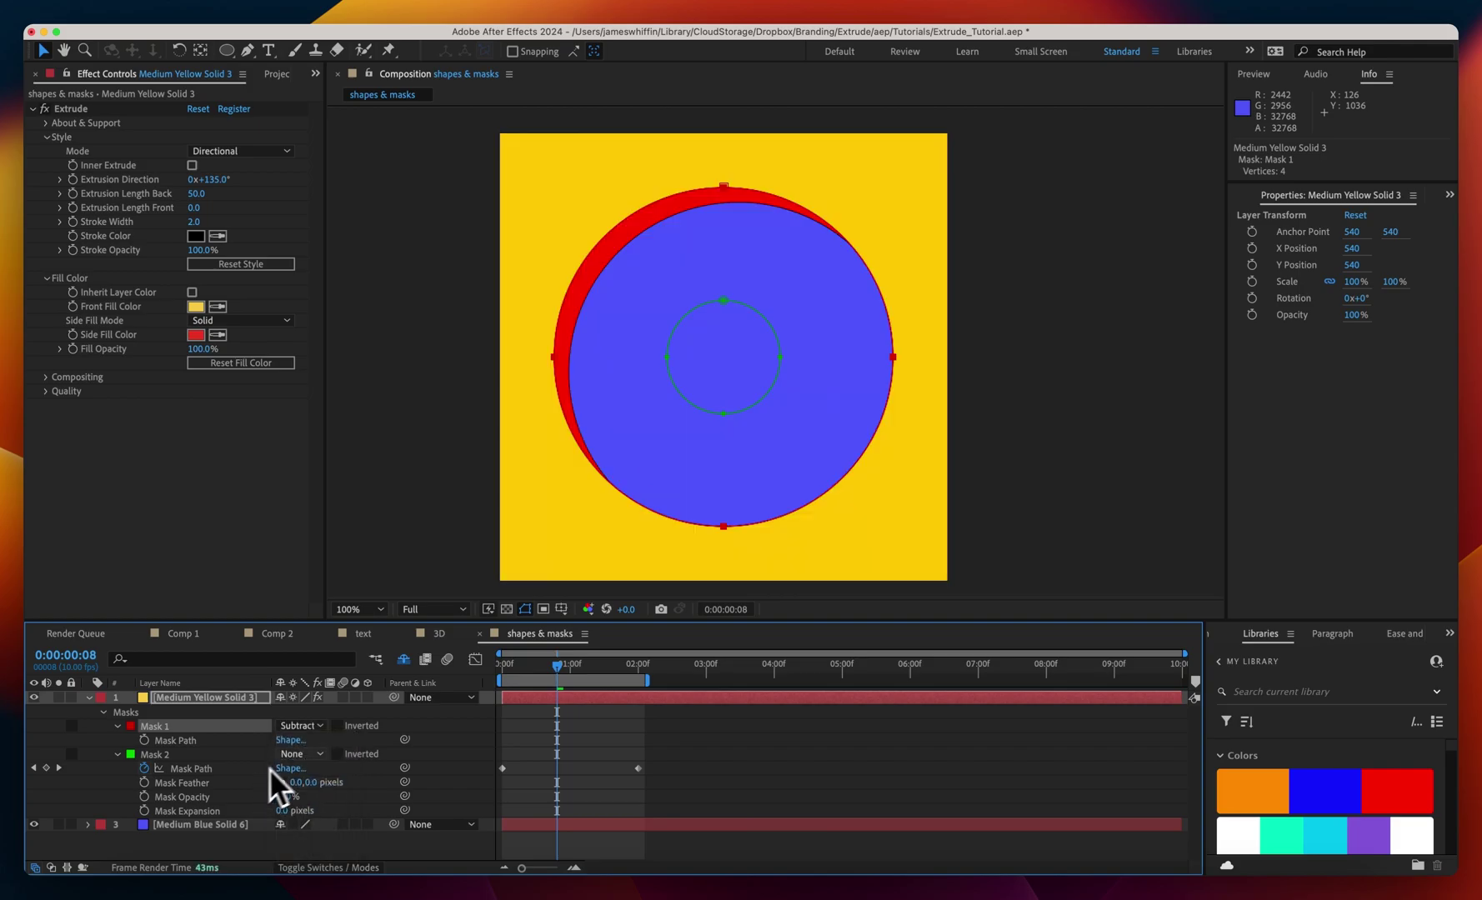
pyautogui.click(300, 755)
pyautogui.click(299, 776)
pyautogui.moveTo(205, 755); pyautogui.dragTo(183, 809)
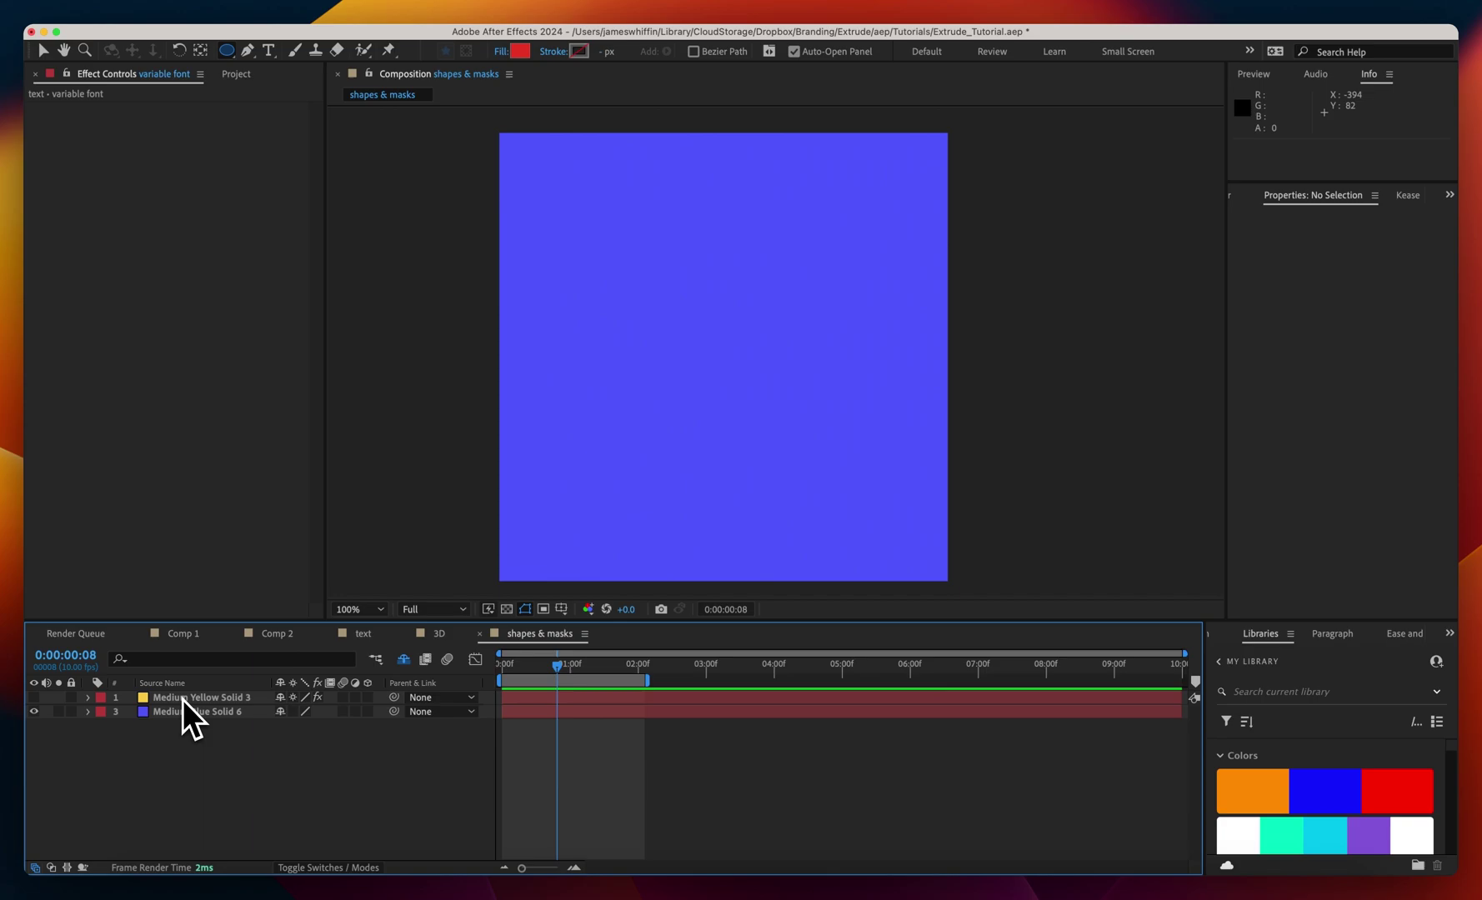
# Create a composition-sized ellipse shape layer and apply Extrude to it.
pyautogui.click(229, 54)
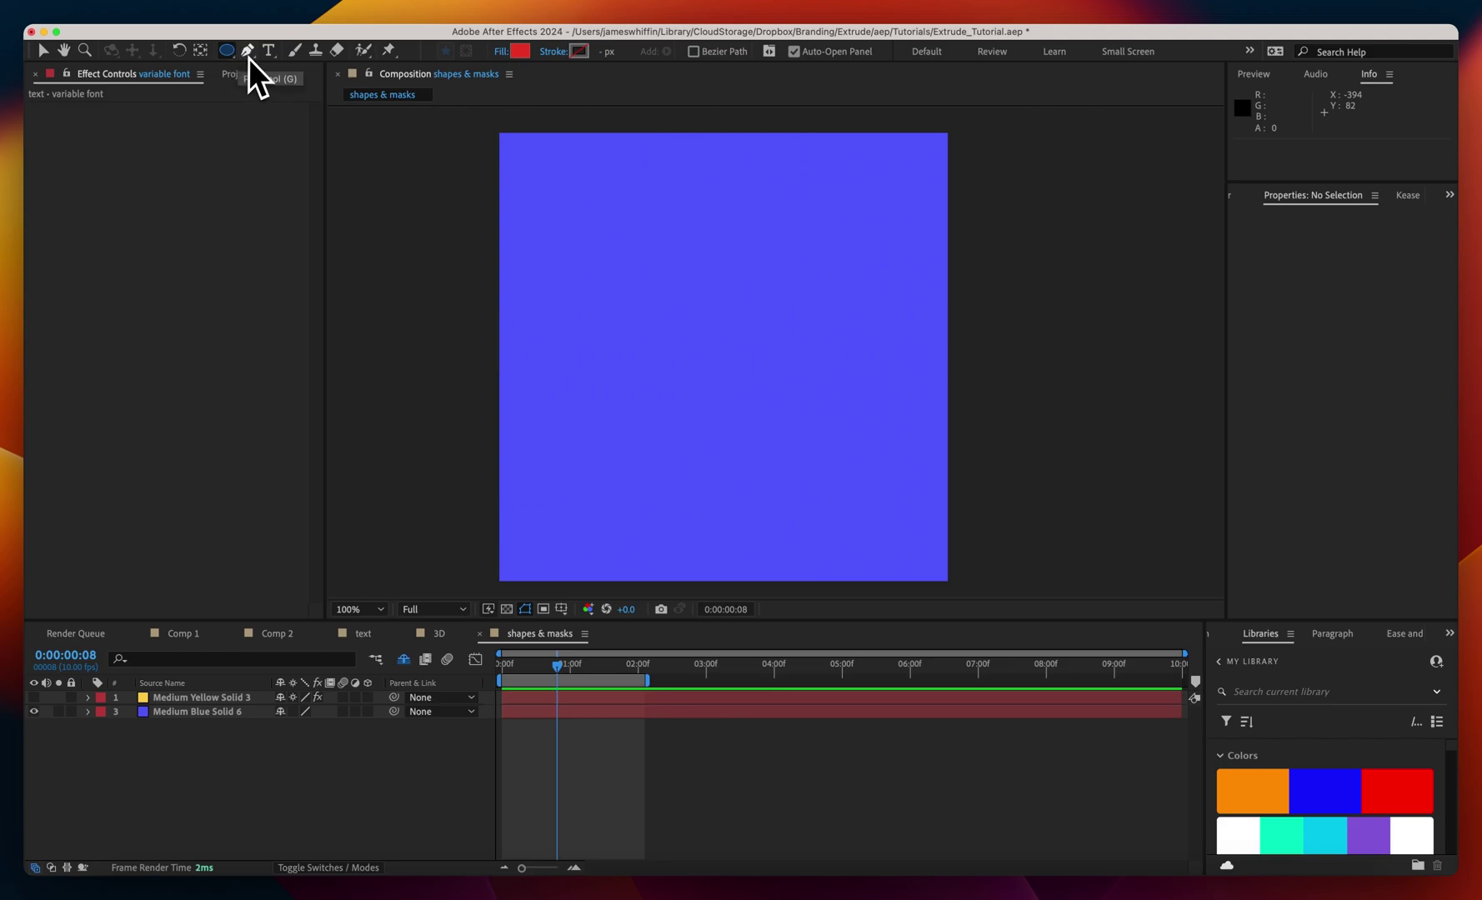
pyautogui.click(249, 55)
pyautogui.click(230, 51)
pyautogui.doubleClick(226, 50)
pyautogui.press('v')
pyautogui.hotkey('ctrl', 'space')
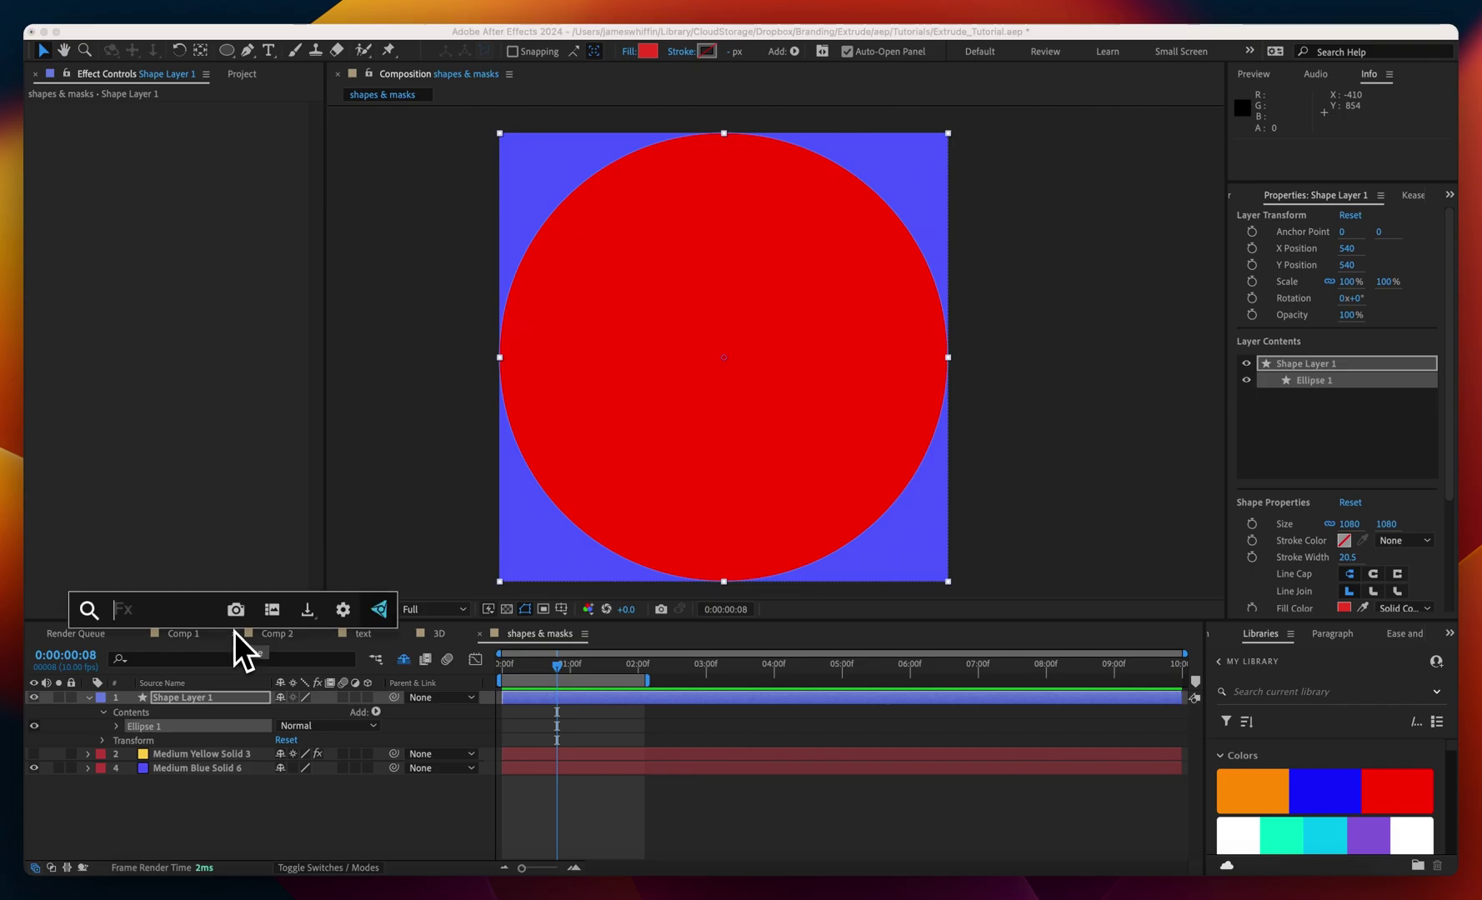
pyautogui.write('extrude')
pyautogui.press('Return')
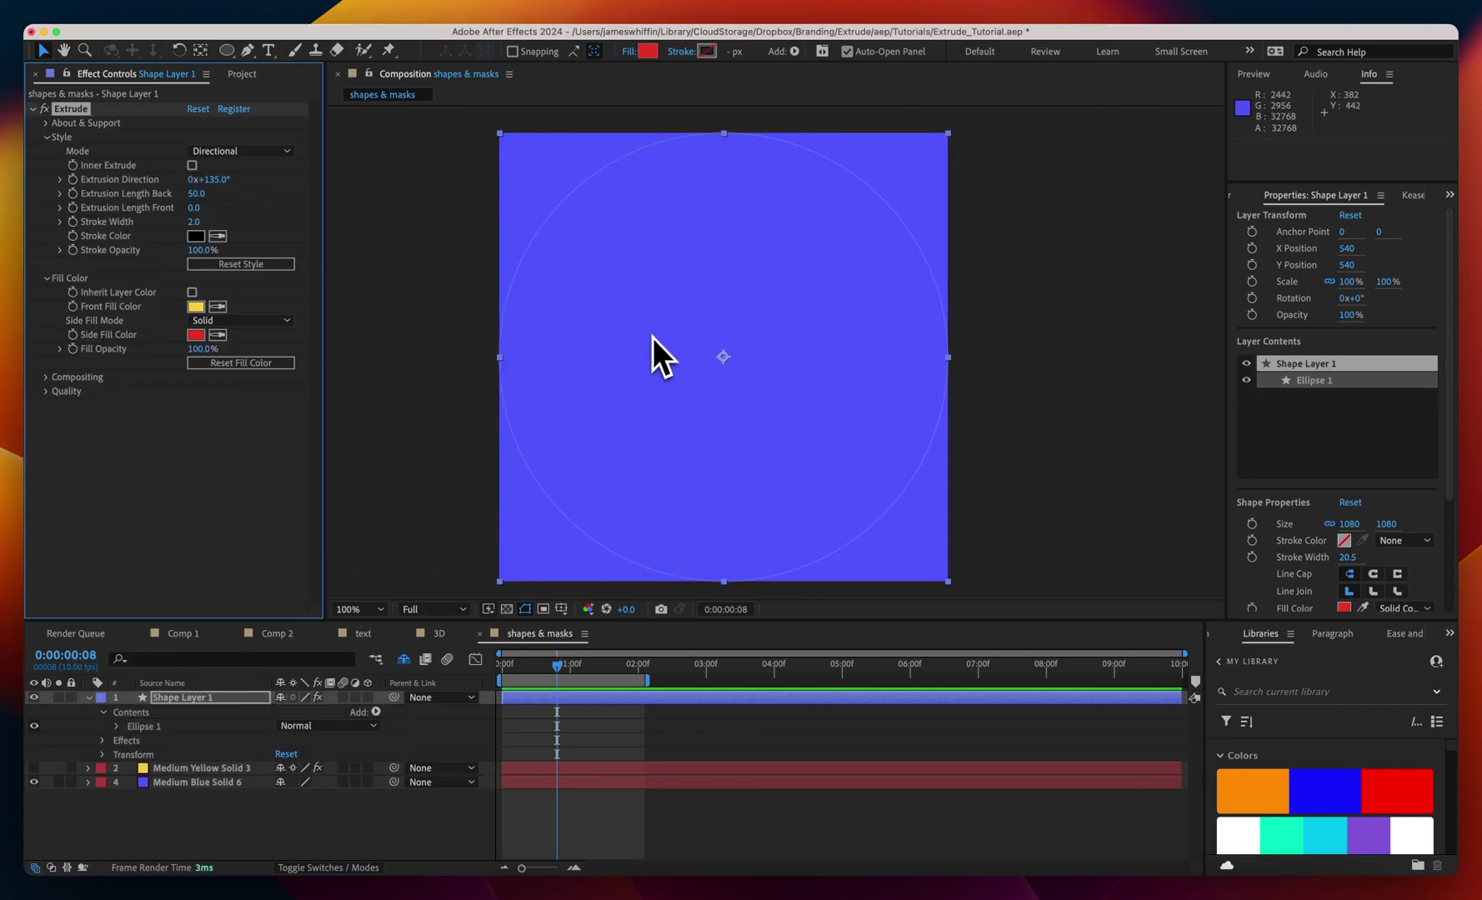
# Shrink the ellipse size to 951 and convert it to a Bezier path.
pyautogui.click(117, 725)
pyautogui.click(130, 740)
pyautogui.moveTo(315, 753); pyautogui.dragTo(152, 770)
pyautogui.rightClick(188, 746)
pyautogui.click(203, 755)
pyautogui.click(117, 755)
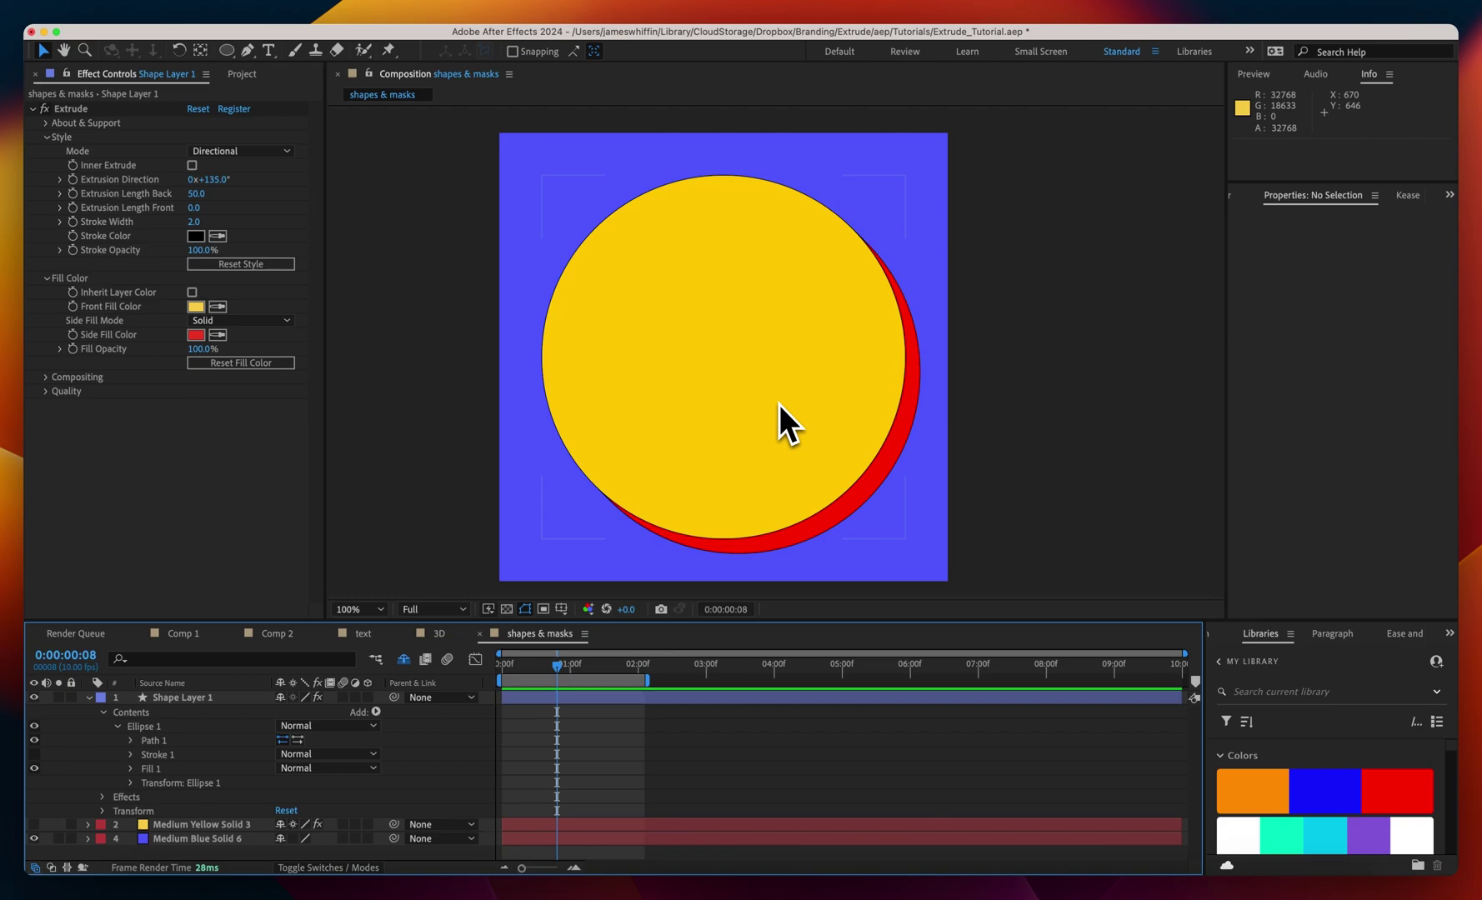
# Duplicate Path 1 and nudge the Path 2 copy right so the circles overlap.
pyautogui.click(167, 740)
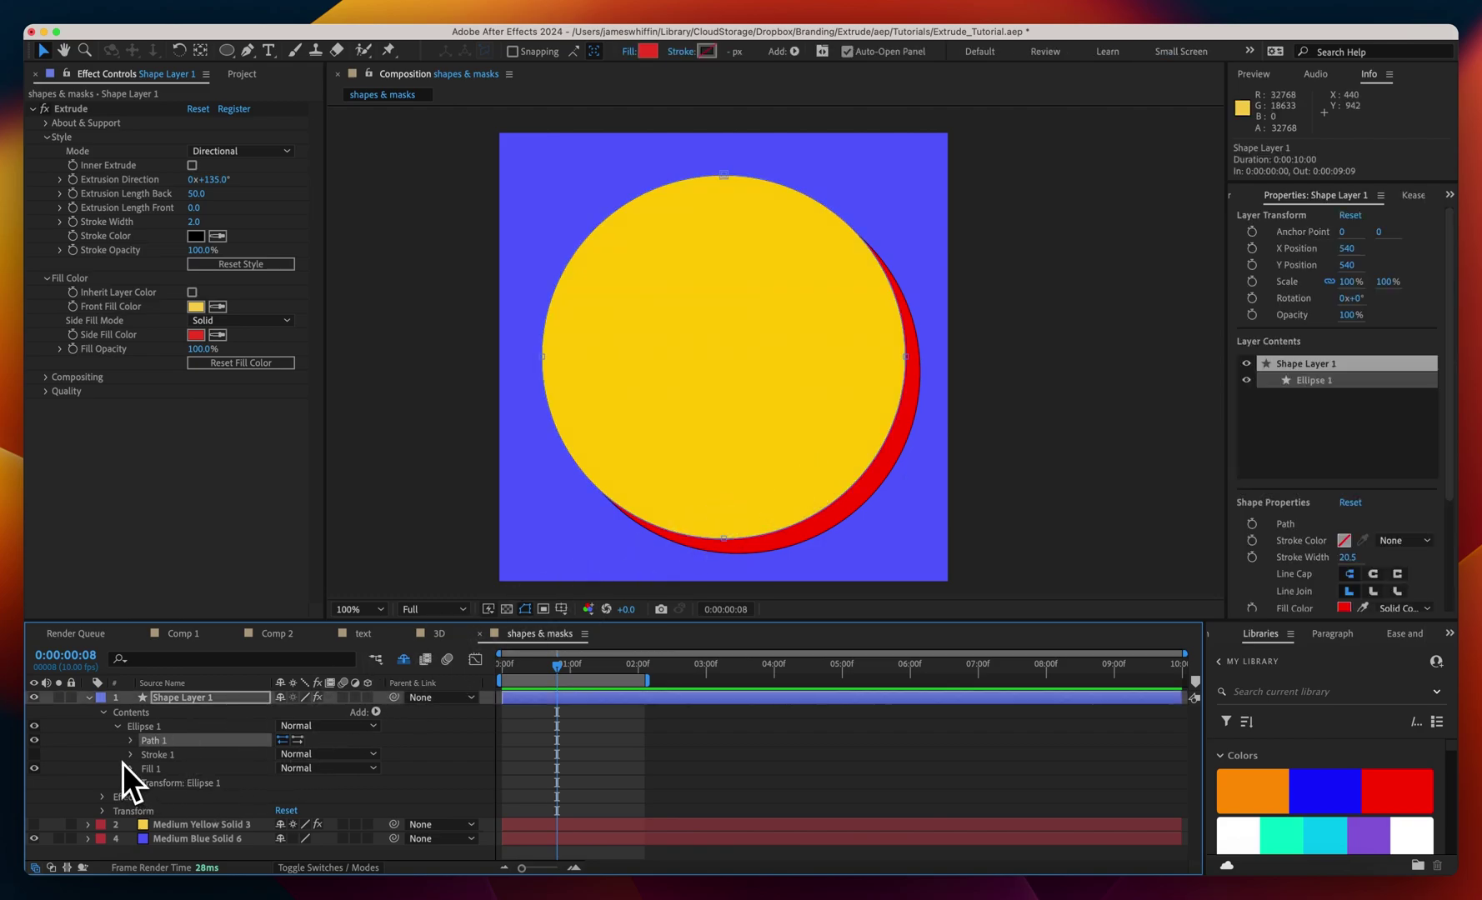
pyautogui.press('super+d')
pyautogui.click(130, 754)
pyautogui.click(215, 768)
pyautogui.hotkey('shift', 'Right')
pyautogui.hotkey('shift', 'Right')
pyautogui.hotkey('shift', 'Right')
pyautogui.hotkey('shift', 'Right')
pyautogui.hotkey('shift', 'Right')
pyautogui.hotkey('shift', 'Right')
pyautogui.hotkey('shift', 'Right')
pyautogui.hotkey('shift', 'Right')
pyautogui.hotkey('shift', 'Right')
pyautogui.hotkey('shift', 'Right')
pyautogui.hotkey('shift', 'Right')
pyautogui.hotkey('shift', 'Right')
pyautogui.hotkey('shift', 'Right')
pyautogui.hotkey('shift', 'Right')
pyautogui.hotkey('shift', 'Right')
pyautogui.hotkey('shift', 'Right')
pyautogui.hotkey('shift', 'Right')
pyautogui.hotkey('shift', 'Right')
pyautogui.hotkey('shift', 'Right')
pyautogui.hotkey('shift', 'Right')
pyautogui.hotkey('shift', 'Right')
pyautogui.hotkey('shift', 'Right')
pyautogui.hotkey('shift', 'Right')
pyautogui.hotkey('shift', 'Right')
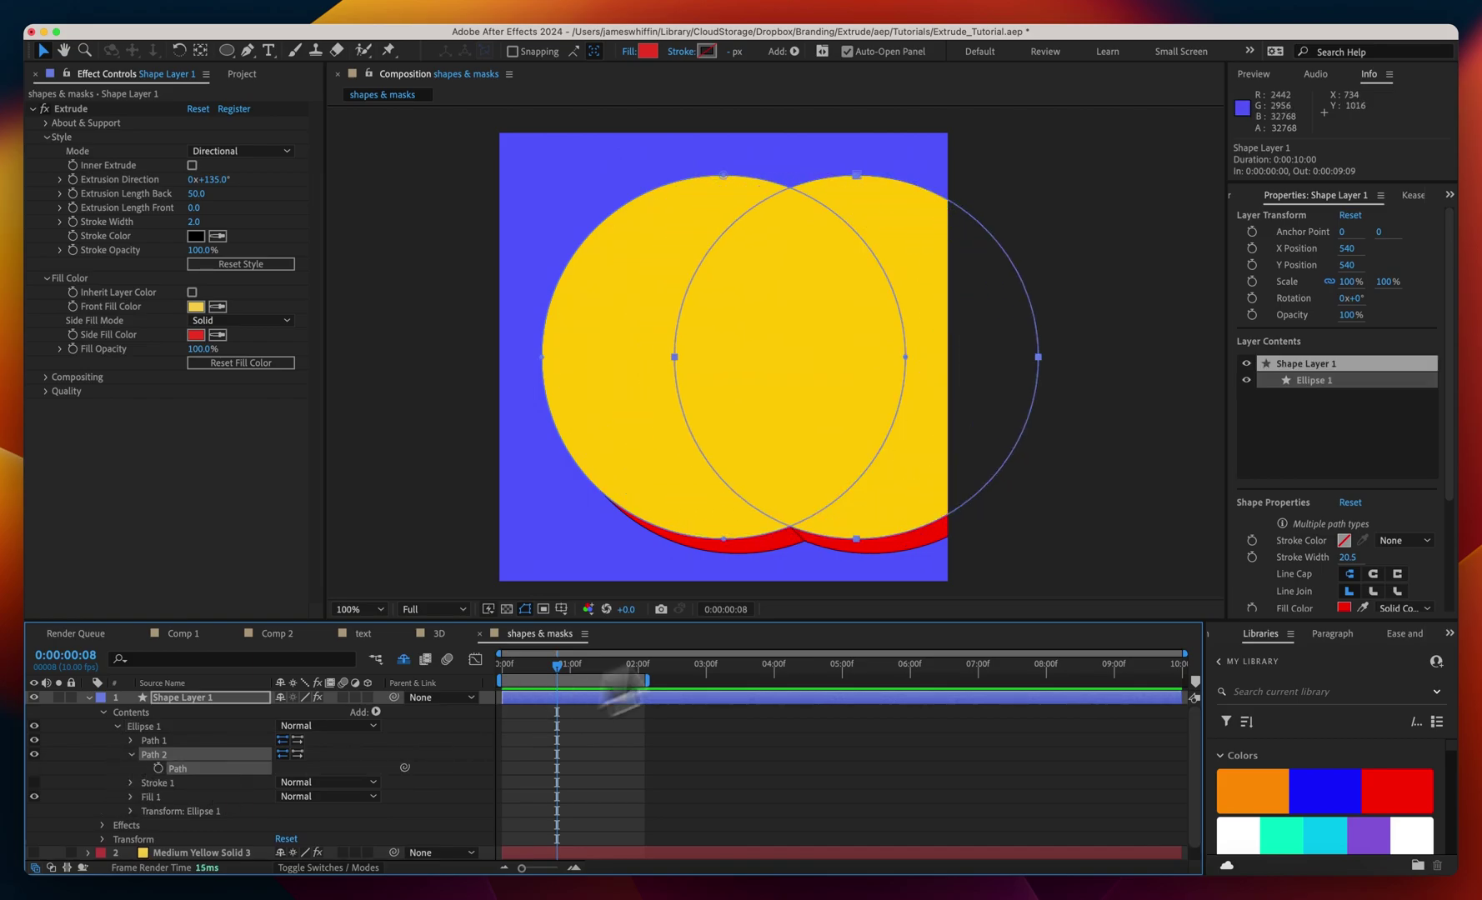
pyautogui.click(870, 787)
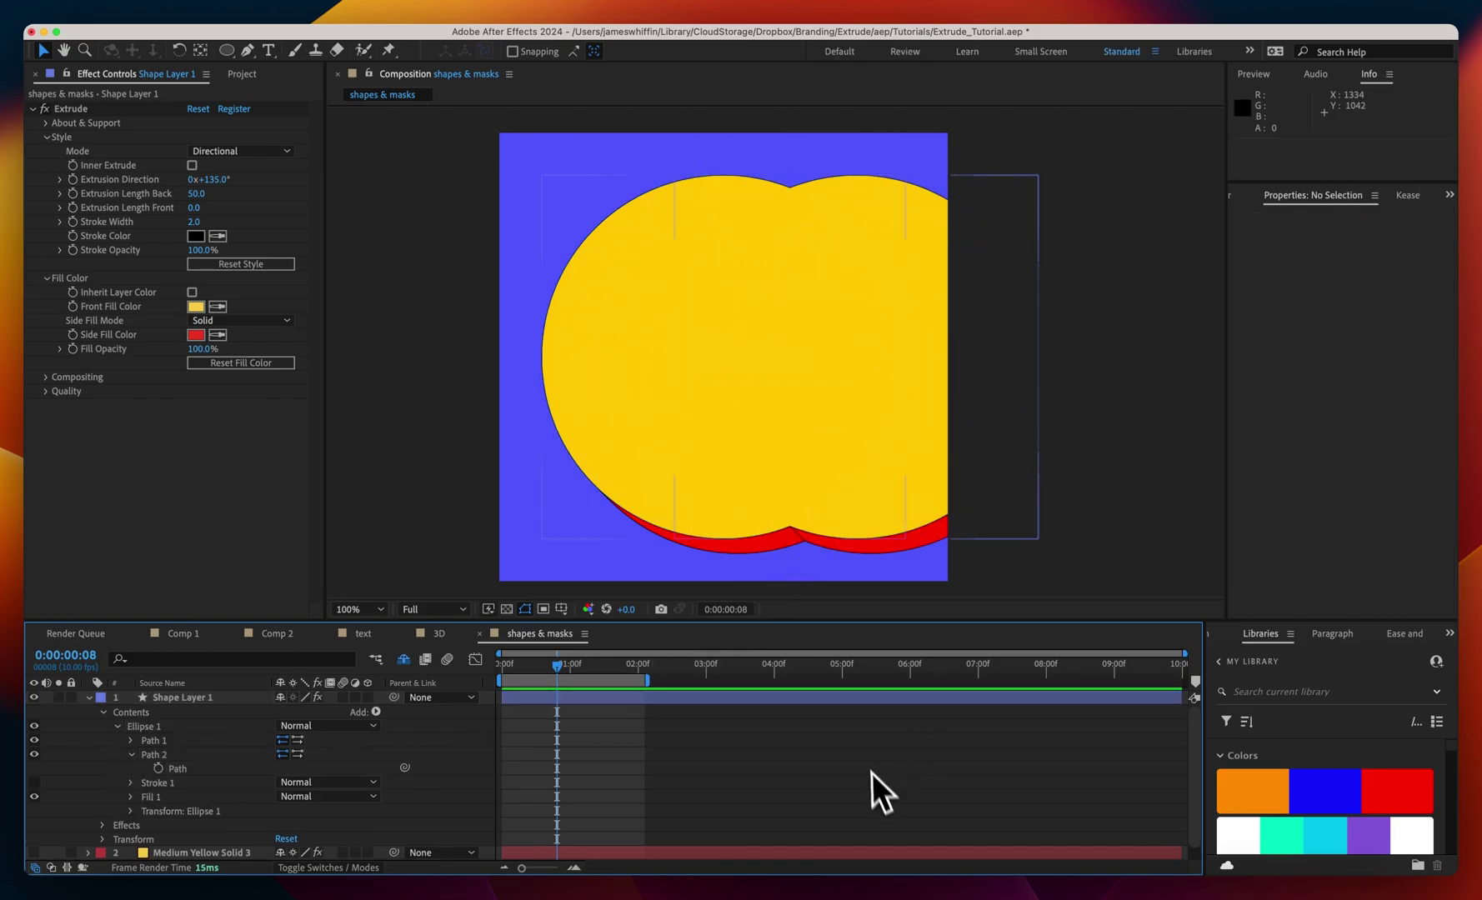
pyautogui.click(850, 391)
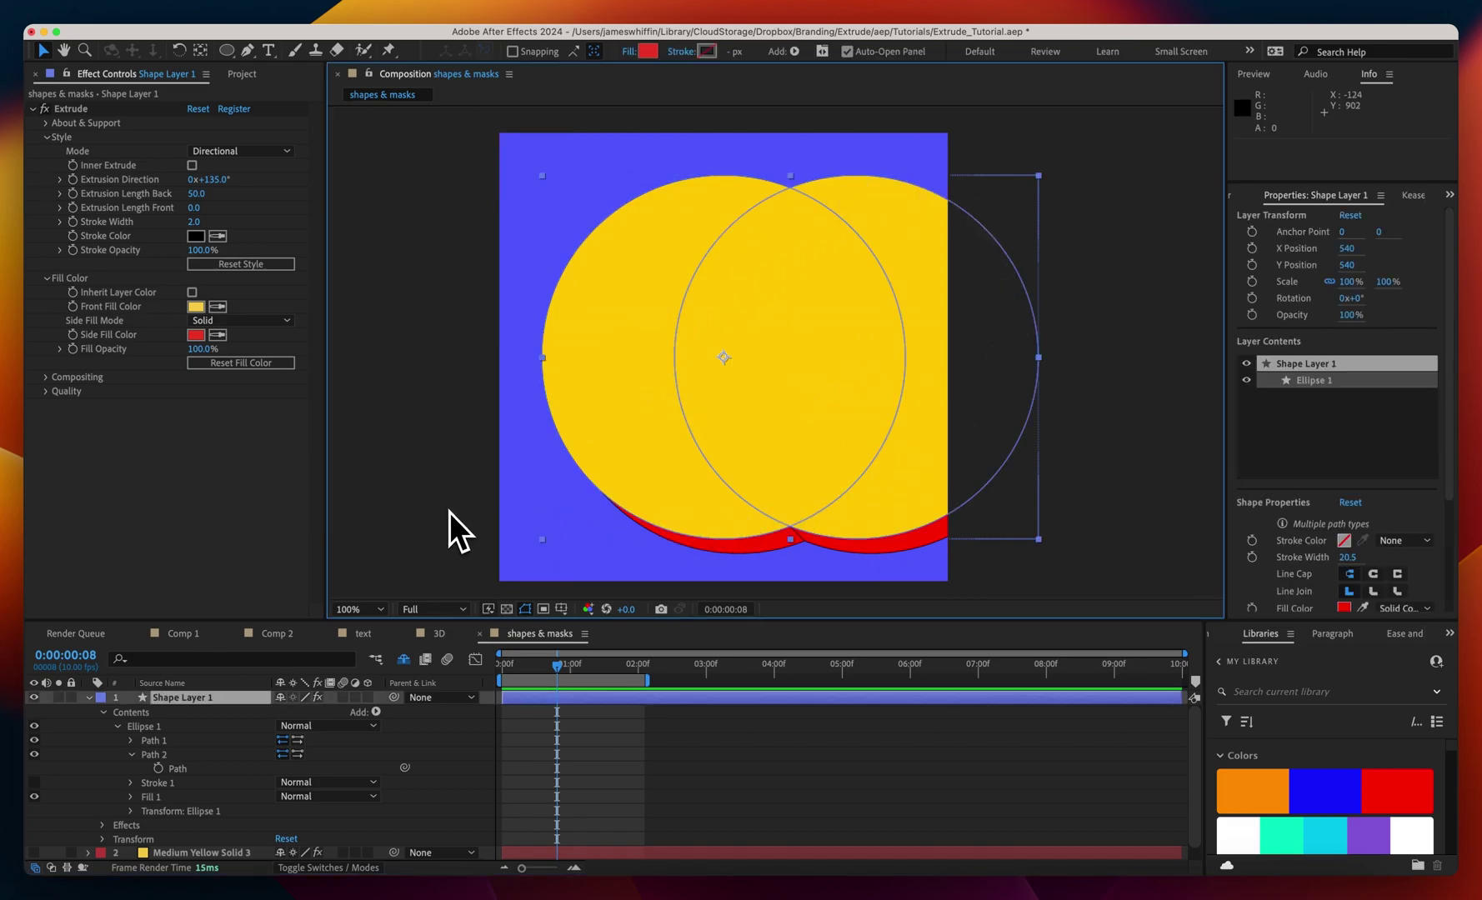
pyautogui.click(84, 794)
pyautogui.click(130, 797)
# Set Fill 1's fill rule to Even-Odd.
pyautogui.scroll(-1, 127, 800)
pyautogui.click(281, 811)
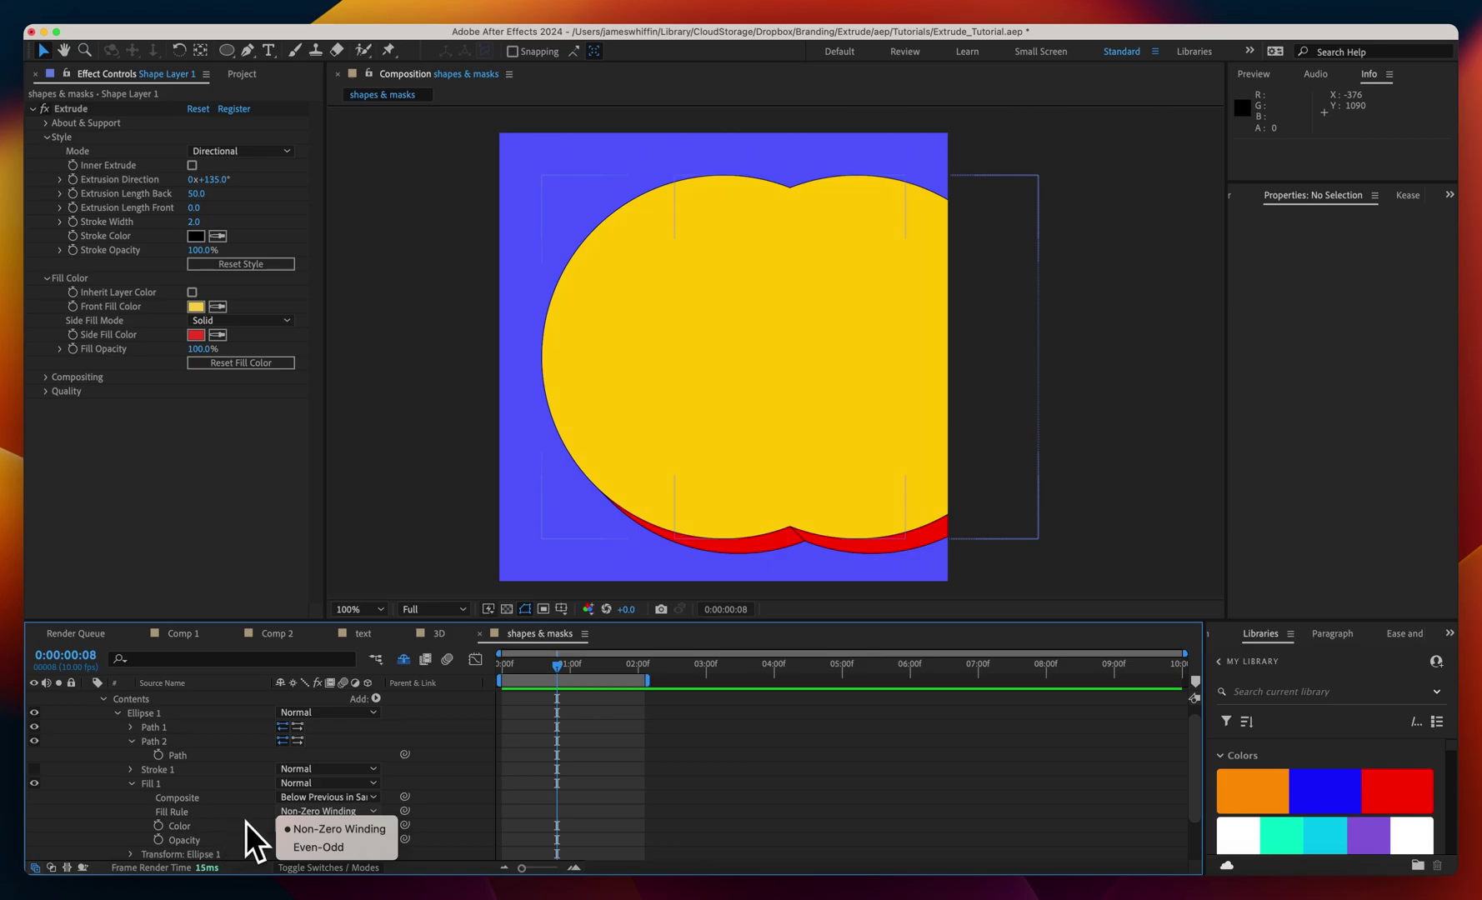
pyautogui.click(298, 848)
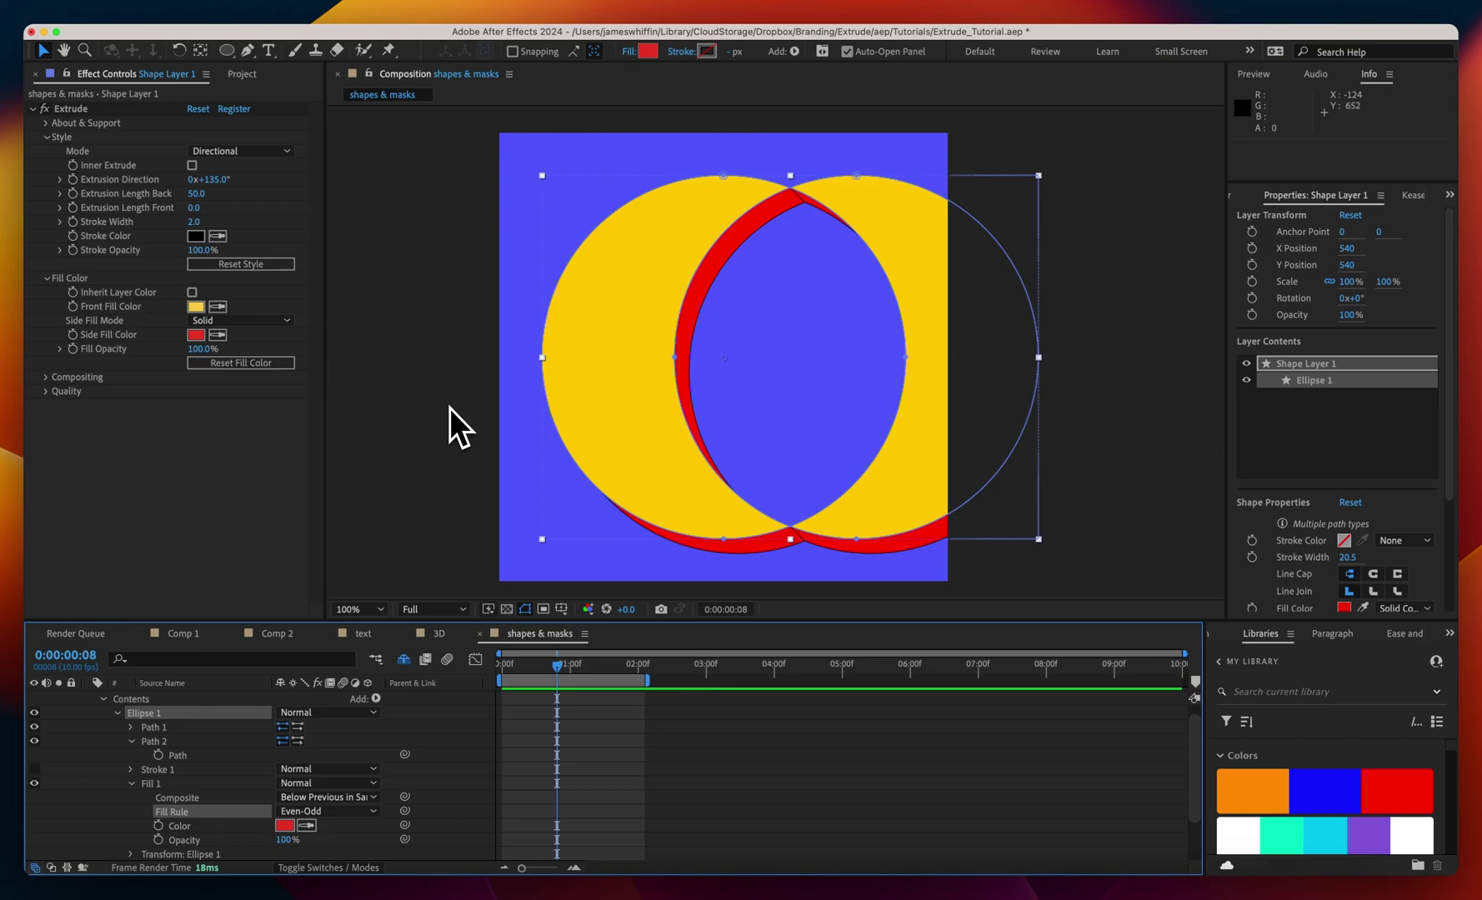
# Duplicate Path 2 into Path 3 and nudge it up and left.
pyautogui.click(165, 741)
pyautogui.press('super+d')
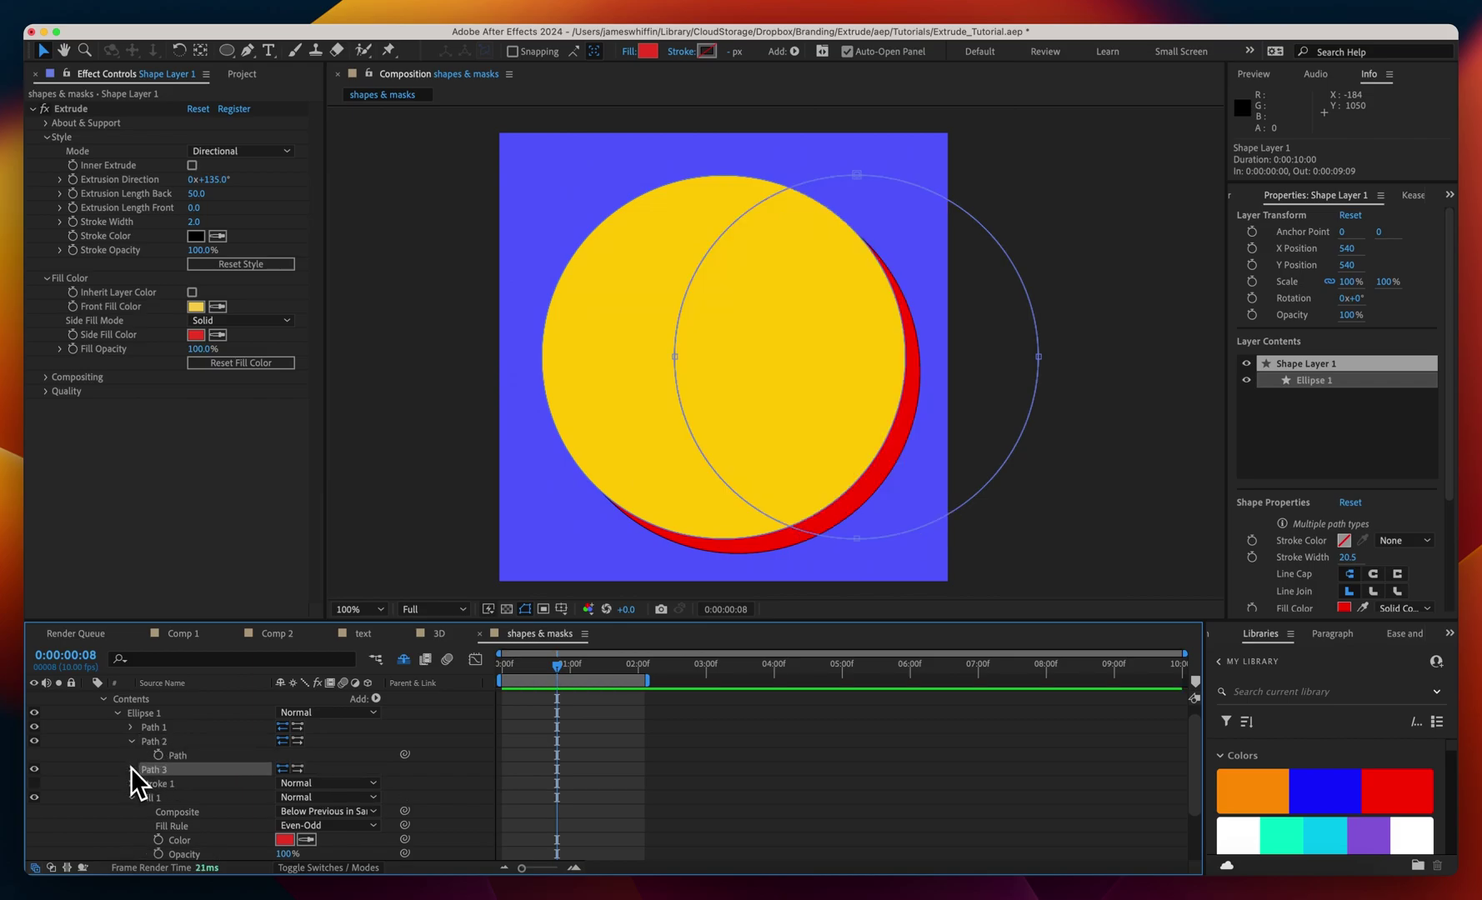
pyautogui.click(131, 767)
pyautogui.click(177, 784)
pyautogui.hotkey('shift', 'Up')
pyautogui.hotkey('shift', 'Up')
pyautogui.hotkey('shift', 'Up')
pyautogui.hotkey('shift', 'Up')
pyautogui.hotkey('shift', 'Up')
pyautogui.hotkey('shift', 'Up')
pyautogui.hotkey('shift', 'Up')
pyautogui.hotkey('shift', 'Up')
pyautogui.hotkey('shift', 'Up')
pyautogui.hotkey('shift', 'Up')
pyautogui.hotkey('shift', 'Up')
pyautogui.hotkey('shift', 'Up')
pyautogui.hotkey('shift', 'Up')
pyautogui.hotkey('shift', 'Up')
pyautogui.hotkey('shift', 'Up')
pyautogui.hotkey('shift', 'Up')
pyautogui.hotkey('shift', 'Up')
pyautogui.hotkey('shift', 'Up')
pyautogui.hotkey('shift', 'Up')
pyautogui.hotkey('shift', 'Up')
pyautogui.hotkey('shift', 'Left')
pyautogui.hotkey('shift', 'Left')
pyautogui.hotkey('shift', 'Left')
pyautogui.hotkey('shift', 'Left')
pyautogui.hotkey('shift', 'Left')
pyautogui.hotkey('shift', 'Left')
pyautogui.hotkey('shift', 'Left')
pyautogui.hotkey('shift', 'Left')
pyautogui.hotkey('shift', 'Left')
pyautogui.hotkey('shift', 'Left')
pyautogui.hotkey('shift', 'Left')
pyautogui.hotkey('shift', 'Left')
pyautogui.hotkey('shift', 'Left')
pyautogui.hotkey('shift', 'Left')
pyautogui.hotkey('shift', 'Left')
pyautogui.hotkey('shift', 'Left')
pyautogui.click(504, 392)
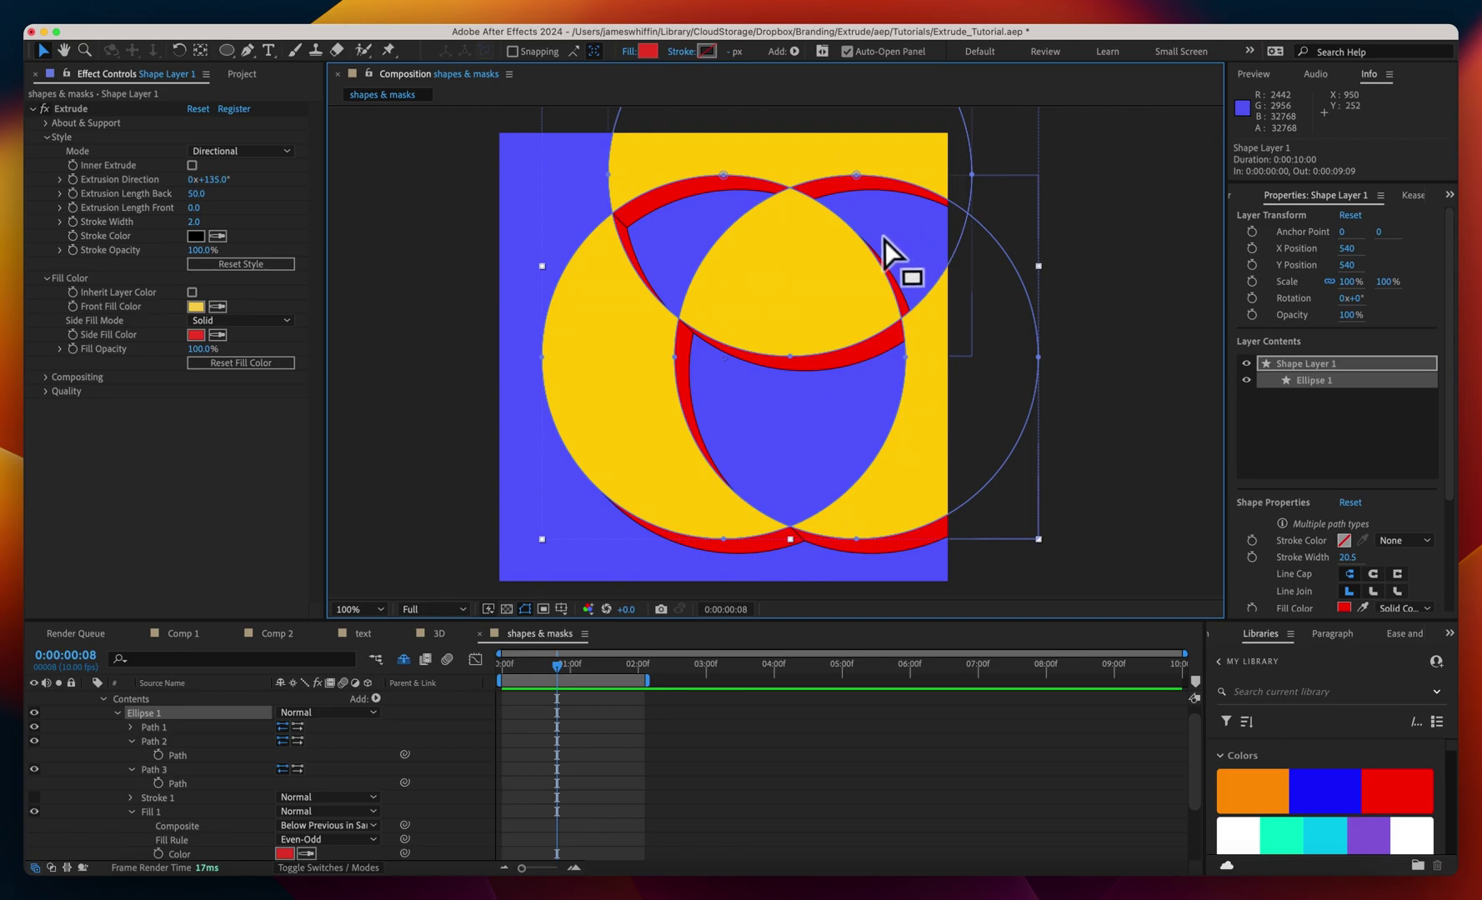
pyautogui.click(97, 755)
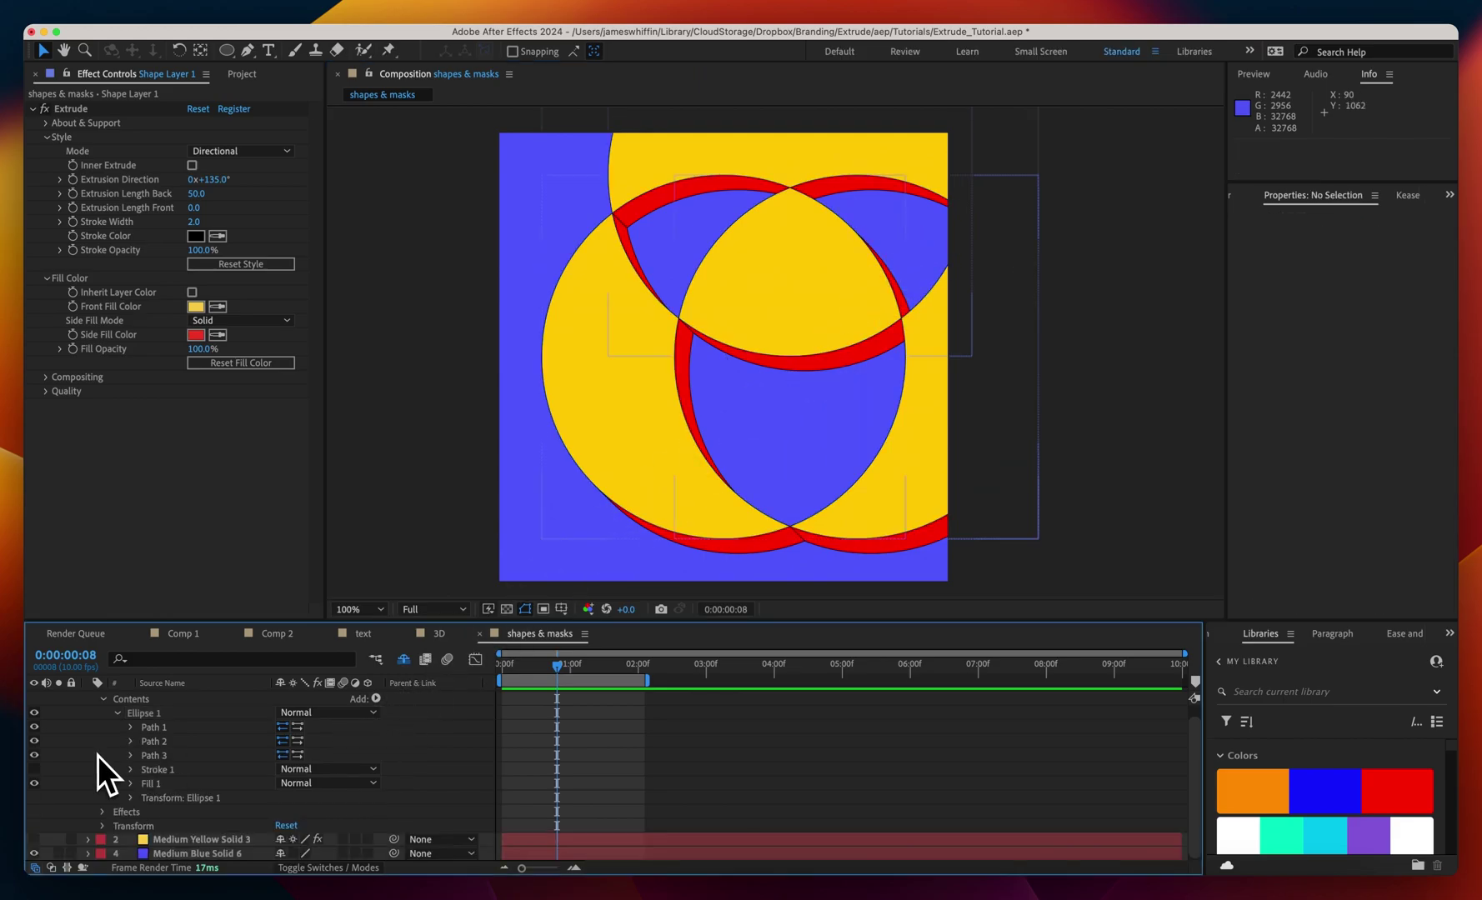
# Switch the fill rule back to Non-Zero Winding.
pyautogui.click(130, 784)
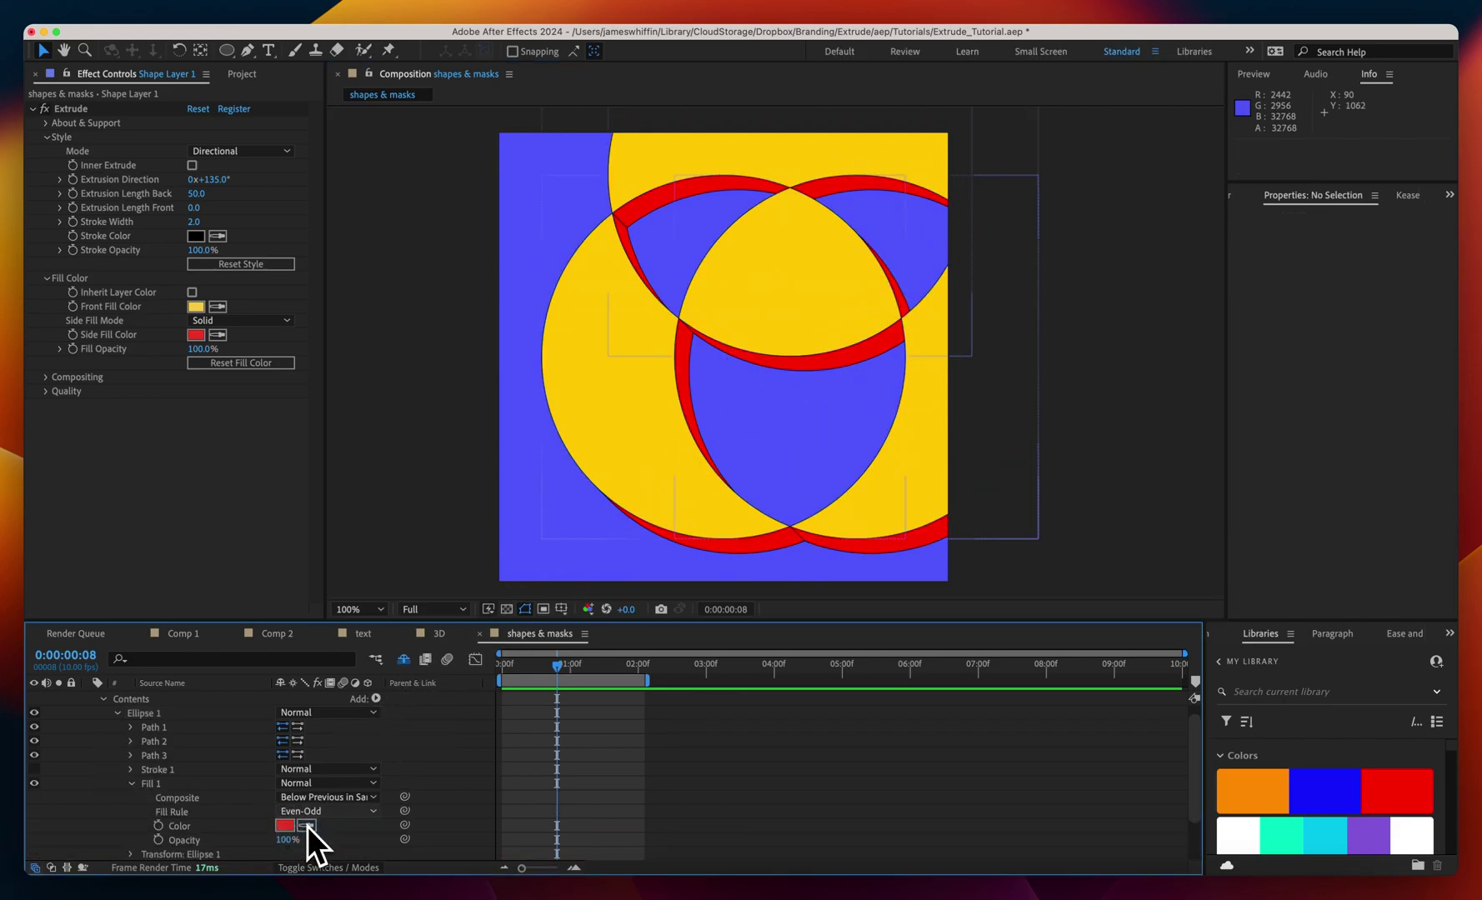
pyautogui.click(328, 811)
pyautogui.click(328, 797)
# Add a Merge Paths operation to the shape layer's contents.
pyautogui.click(376, 698)
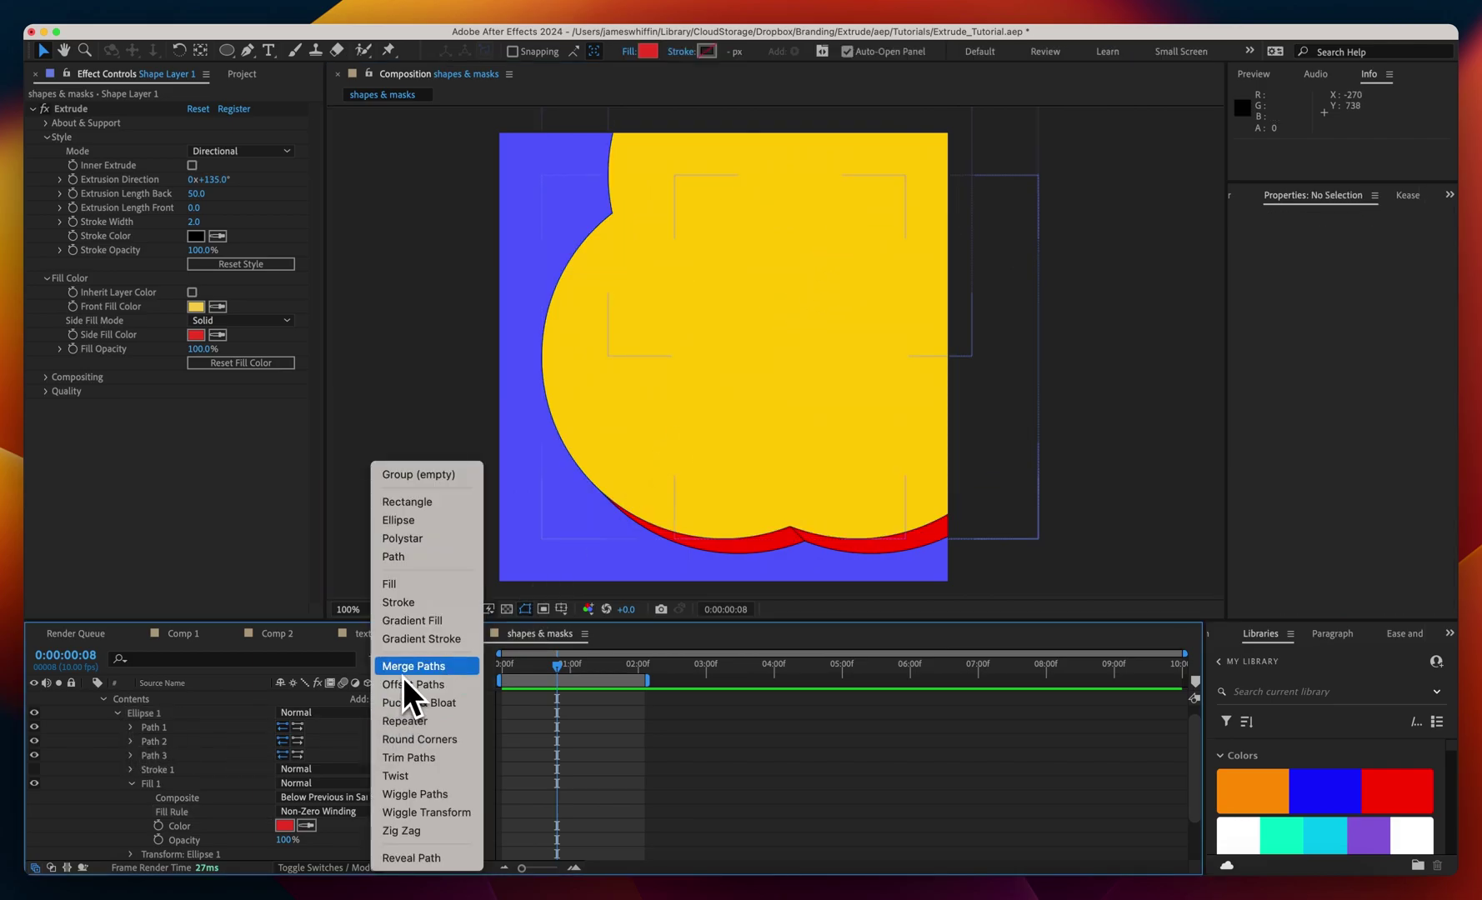
pyautogui.click(402, 668)
pyautogui.click(94, 797)
pyautogui.scroll(1, 96, 799)
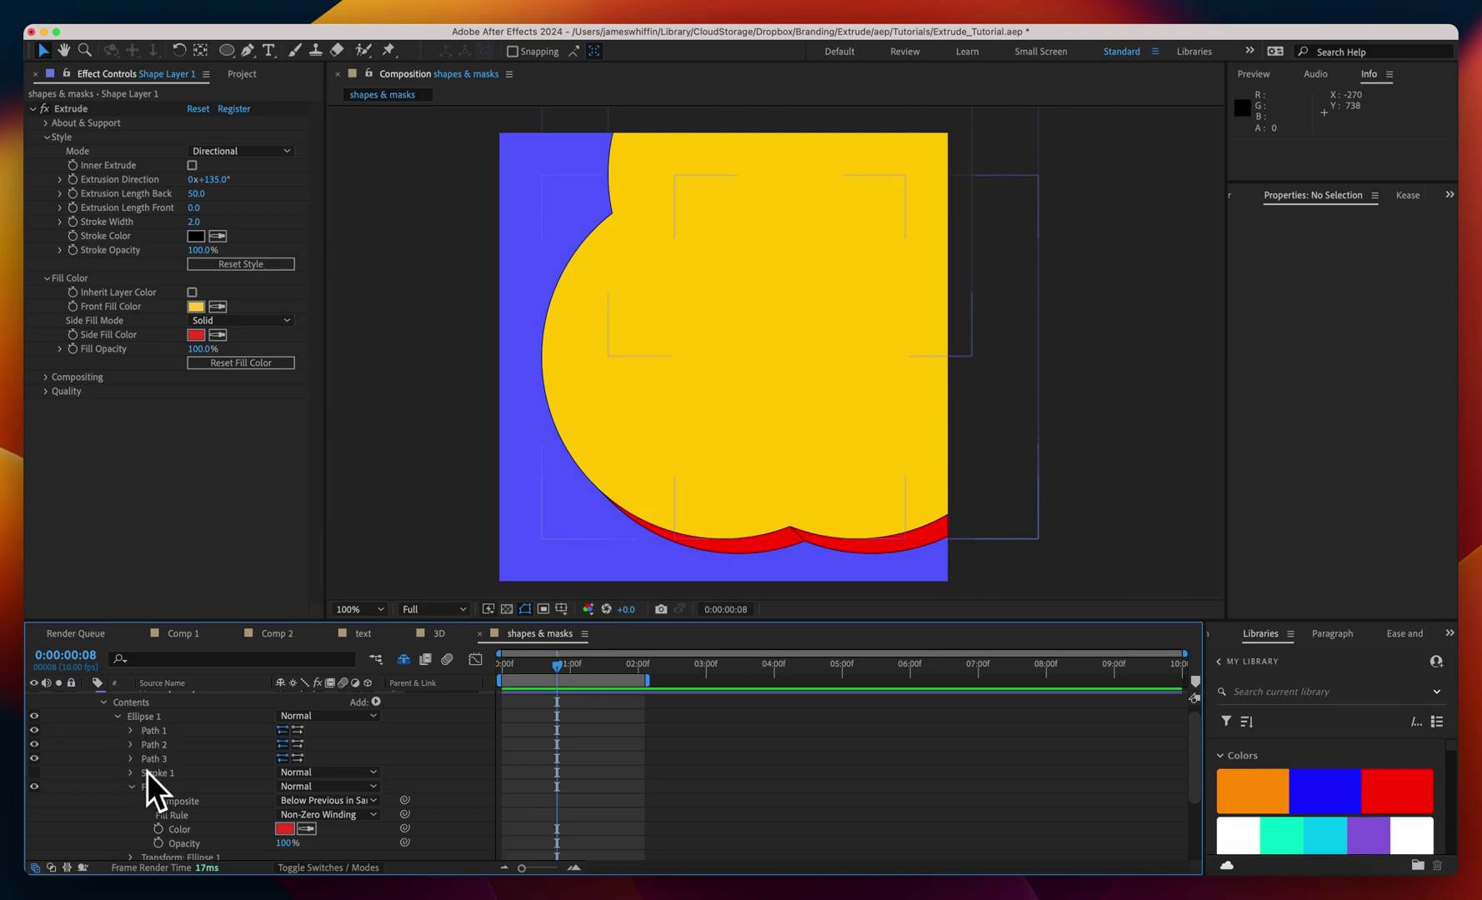
pyautogui.scroll(-3, 125, 803)
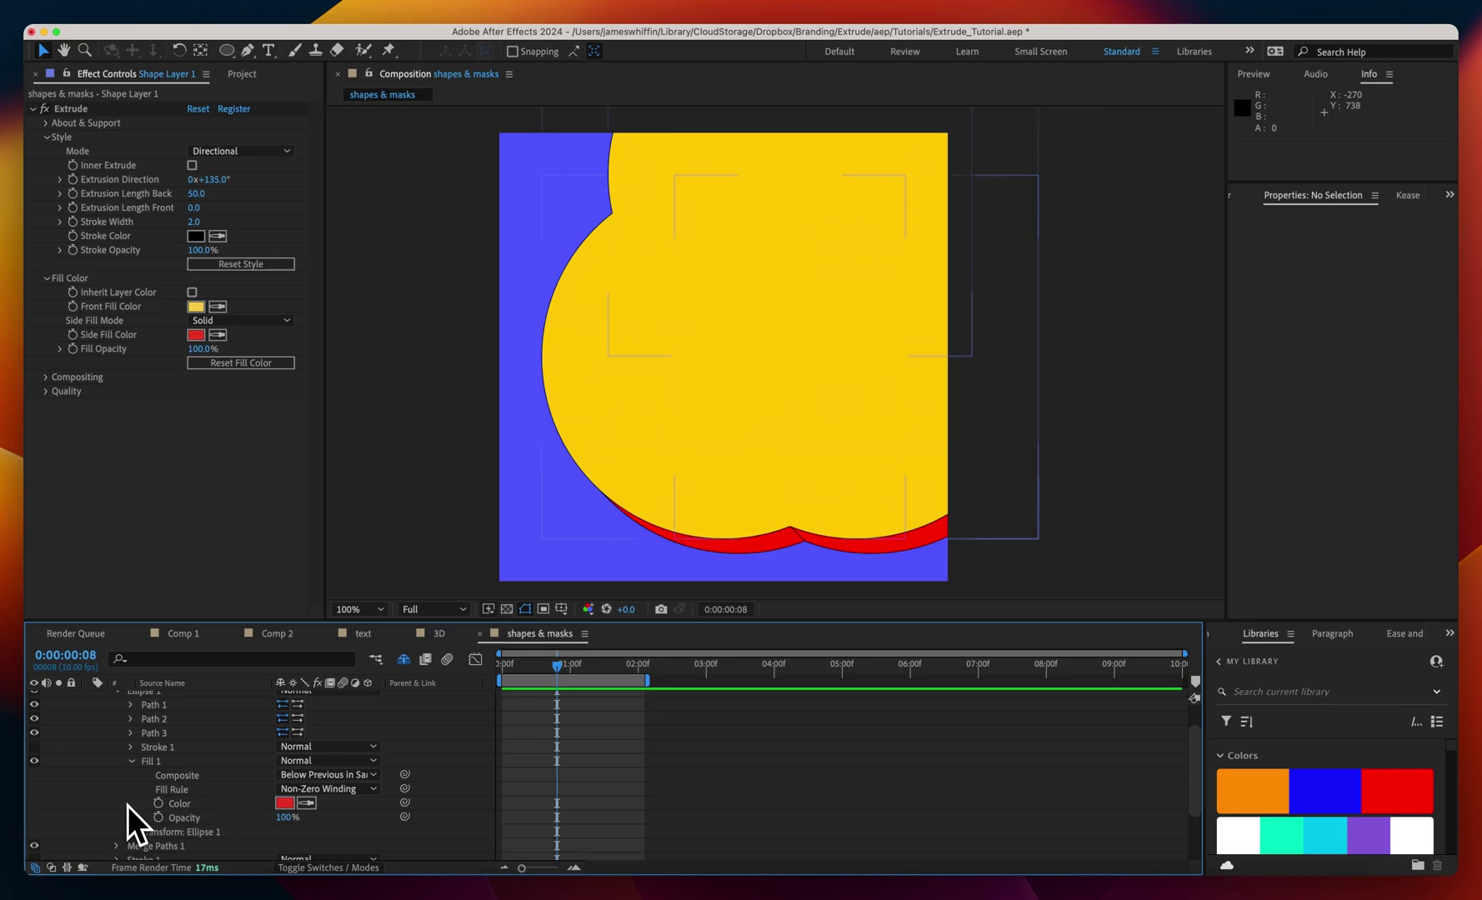
pyautogui.scroll(4, 120, 827)
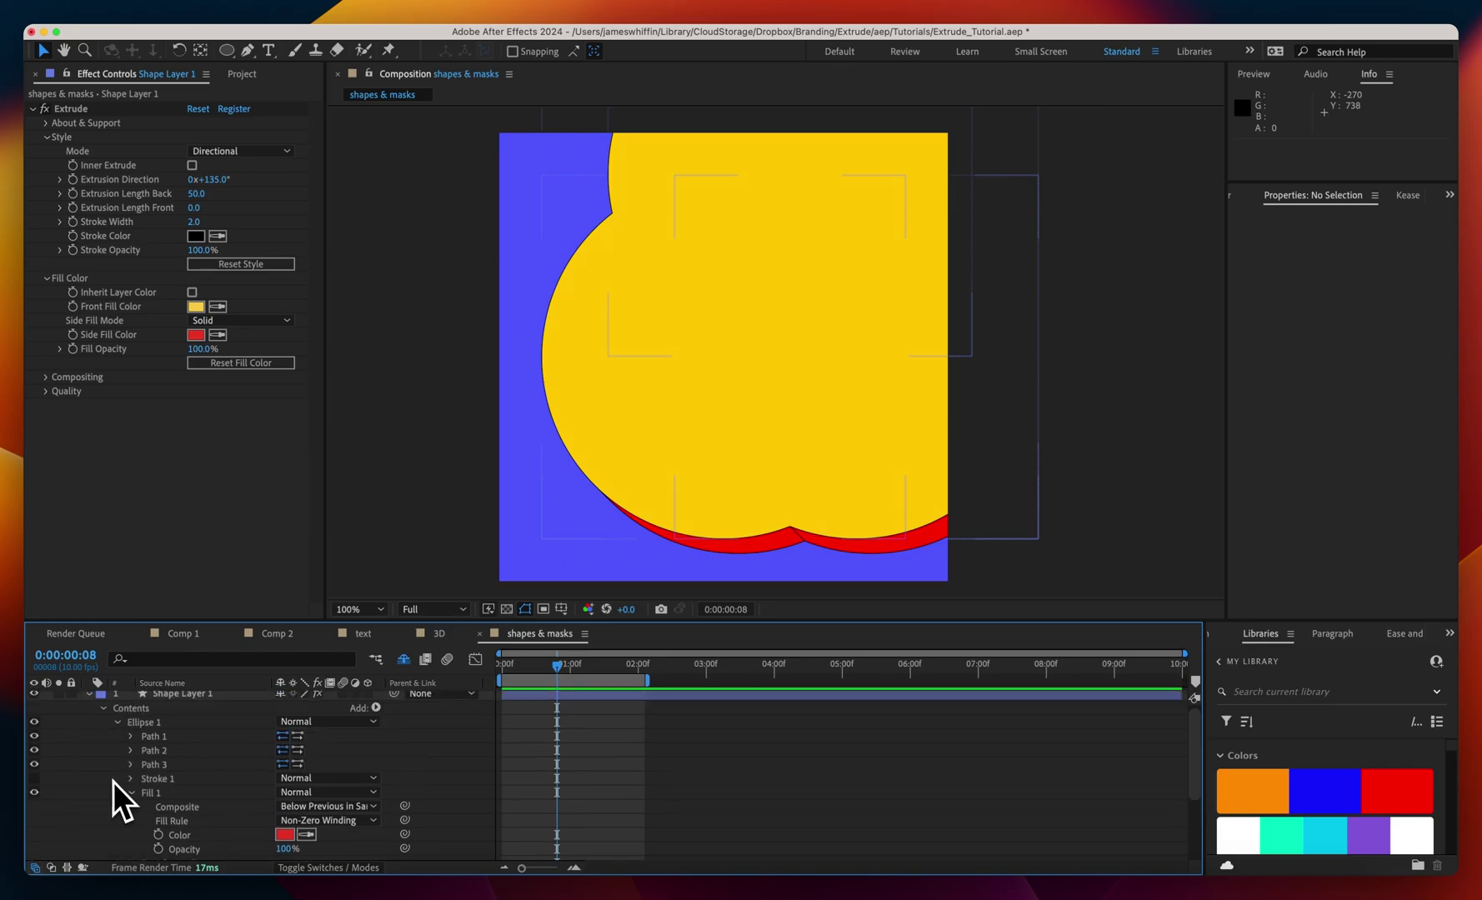
pyautogui.scroll(-5, 120, 817)
# Set Merge Paths mode to Subtract and move Path 1 below Path 3.
pyautogui.click(285, 821)
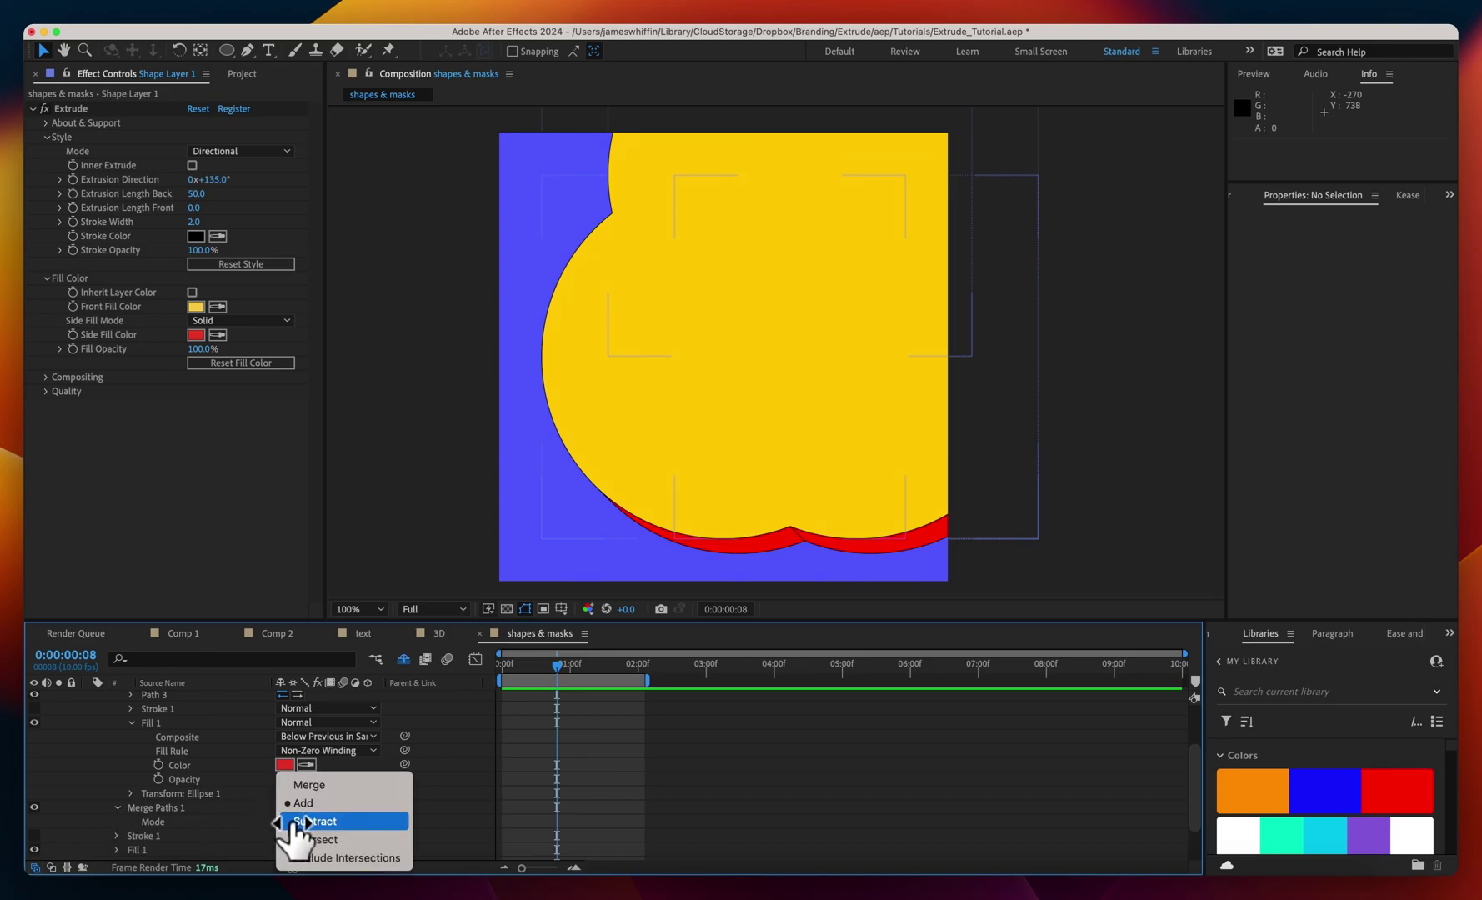
pyautogui.click(290, 822)
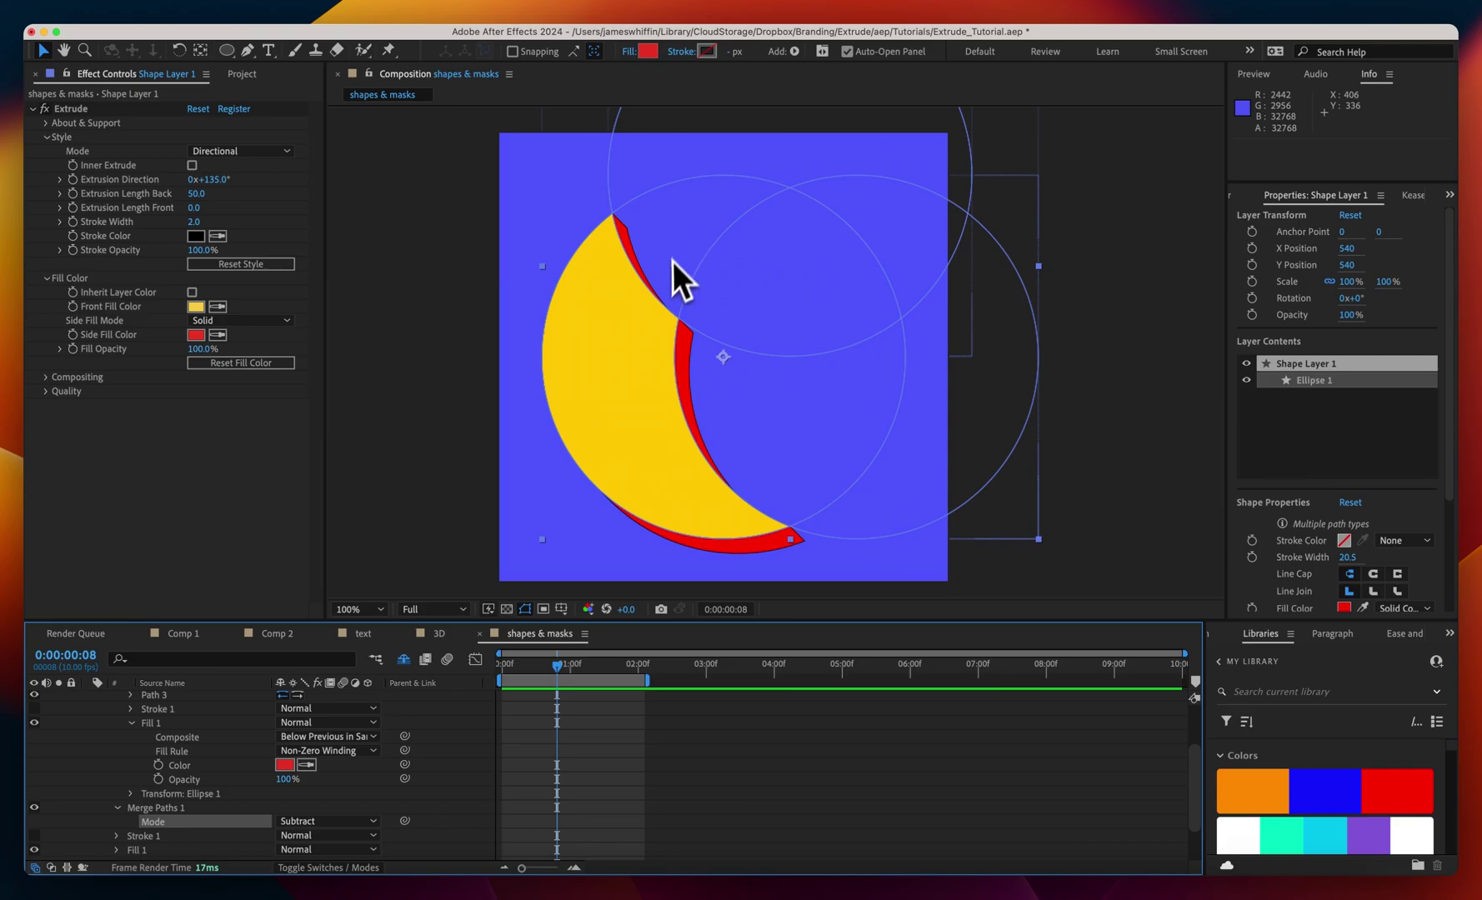
pyautogui.scroll(1, 130, 762)
pyautogui.scroll(3, 130, 762)
pyautogui.moveTo(157, 730); pyautogui.dragTo(188, 768)
# Switch the merge mode to Intersect, then delete Merge Paths 1.
pyautogui.scroll(-3, 250, 800)
pyautogui.click(326, 827)
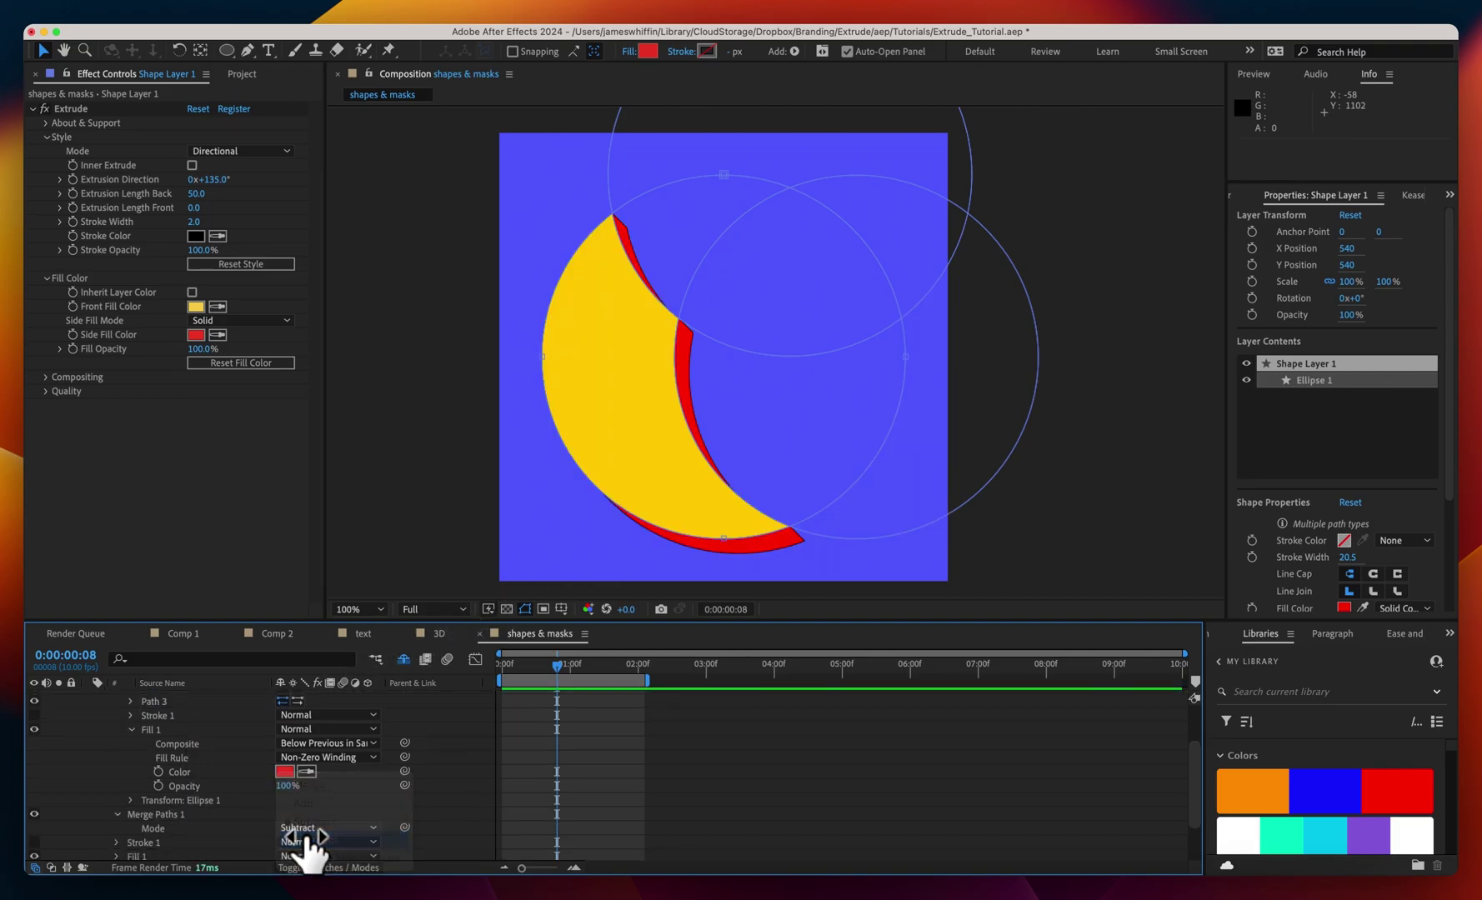
pyautogui.click(305, 841)
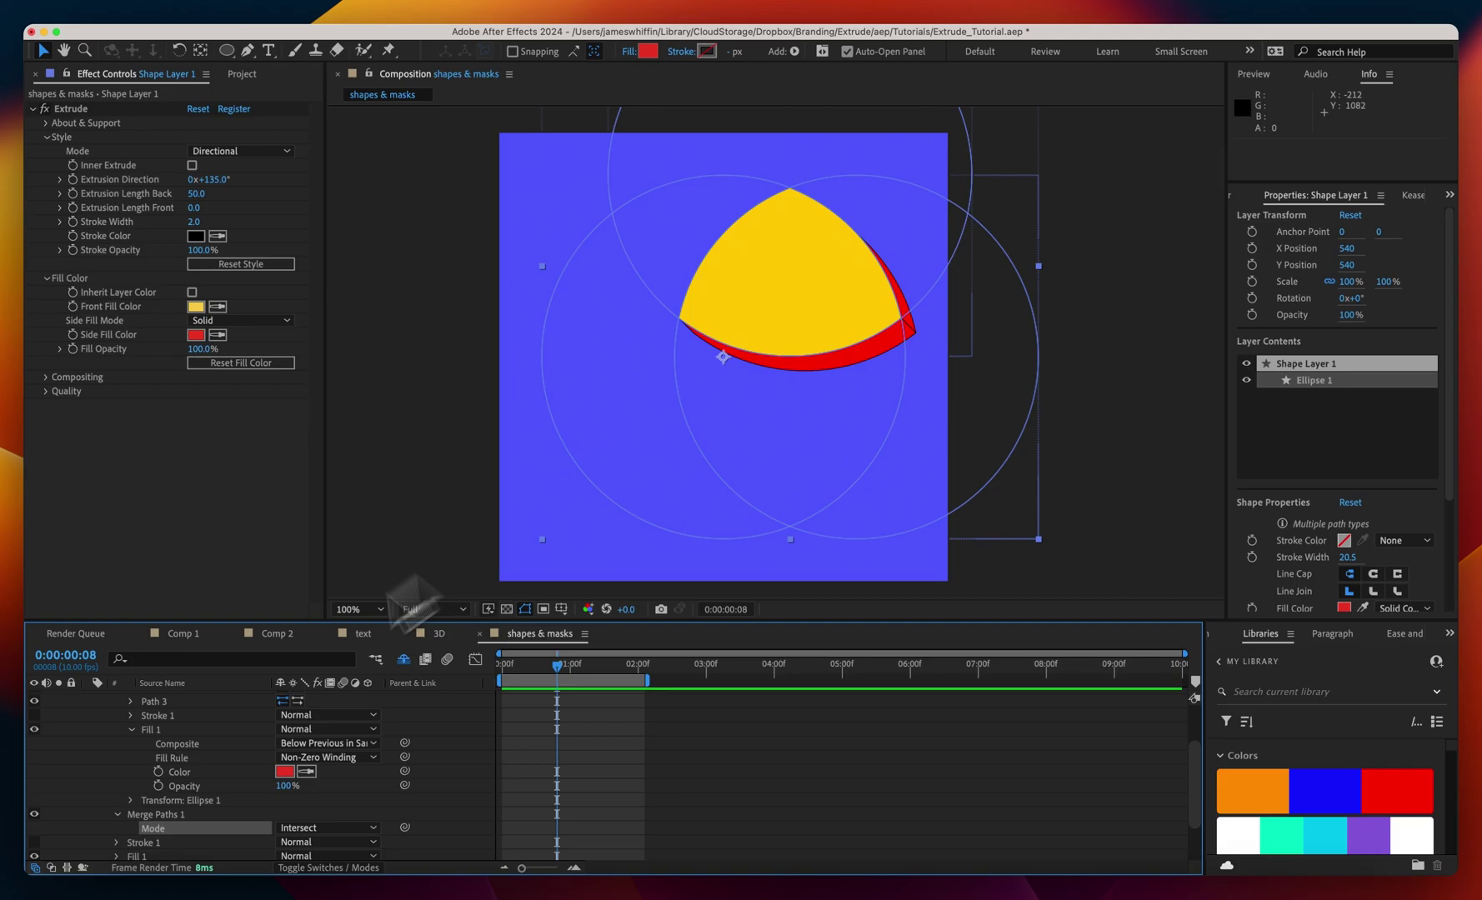
pyautogui.click(302, 827)
pyautogui.click(163, 814)
pyautogui.press('Delete')
# Delete Path 3 and Path 2, leaving only the original circle path.
pyautogui.scroll(2, 125, 784)
pyautogui.click(164, 765)
pyautogui.press('Delete')
pyautogui.click(166, 750)
pyautogui.press('Delete')
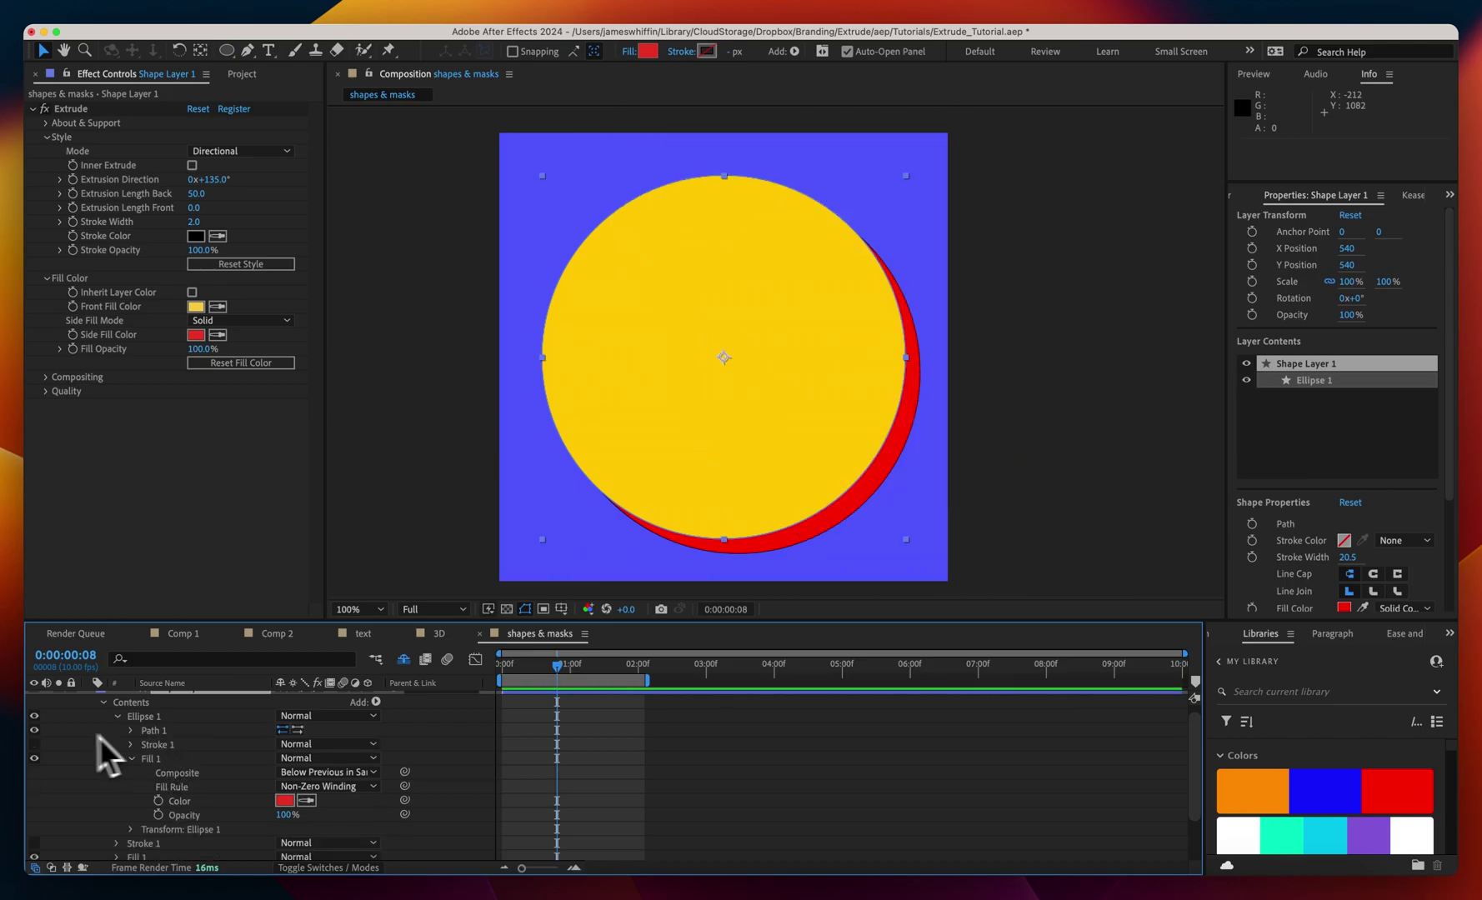
# Reshape Path 1 into a four-lobed star with looped tips.
pyautogui.click(132, 732)
pyautogui.click(231, 730)
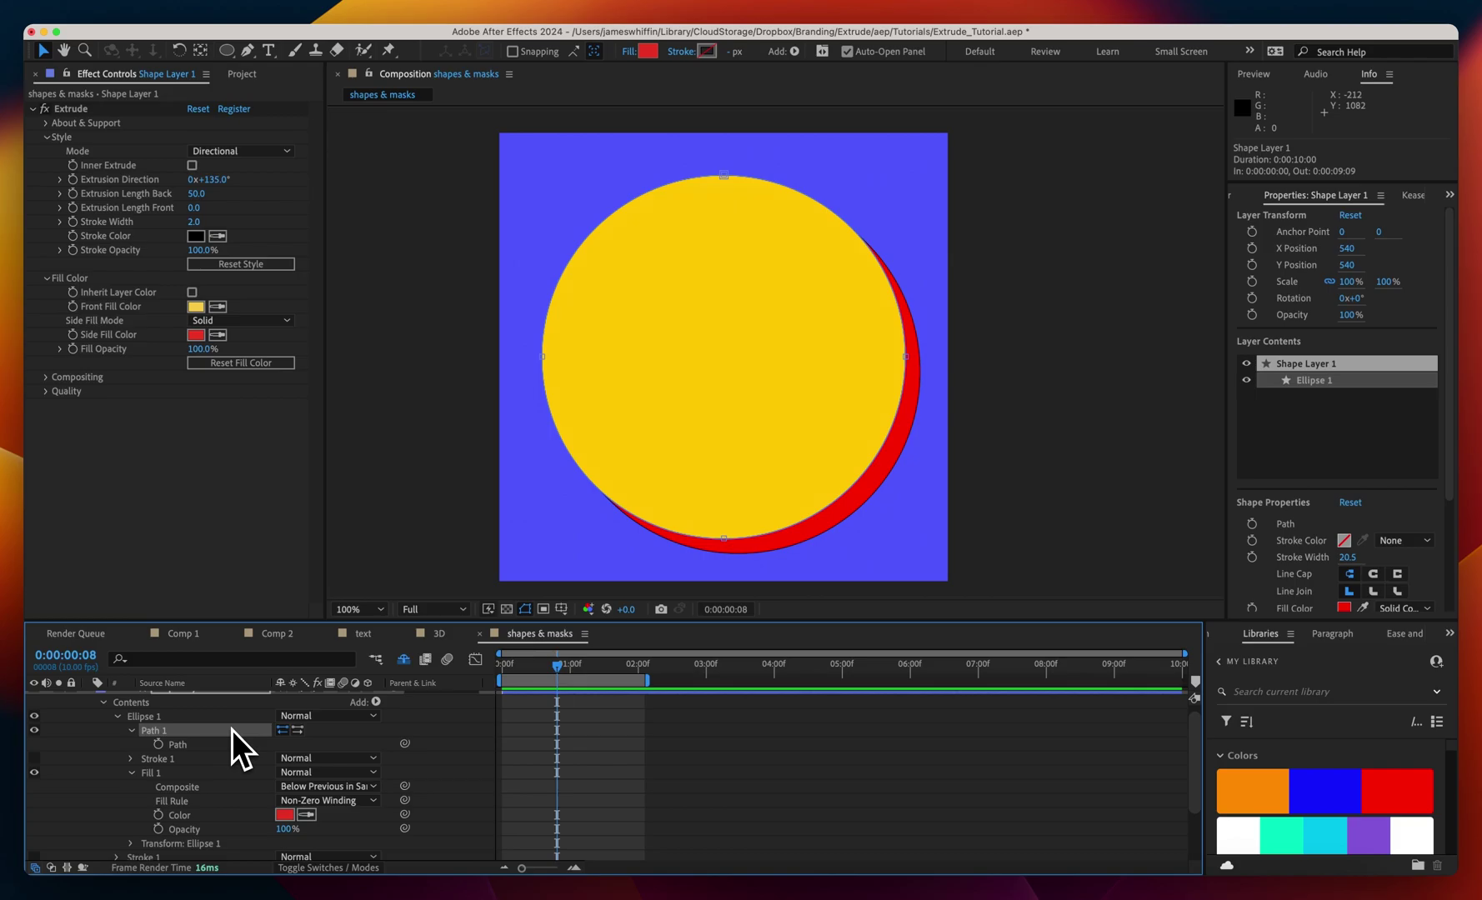
pyautogui.click(295, 733)
pyautogui.click(101, 741)
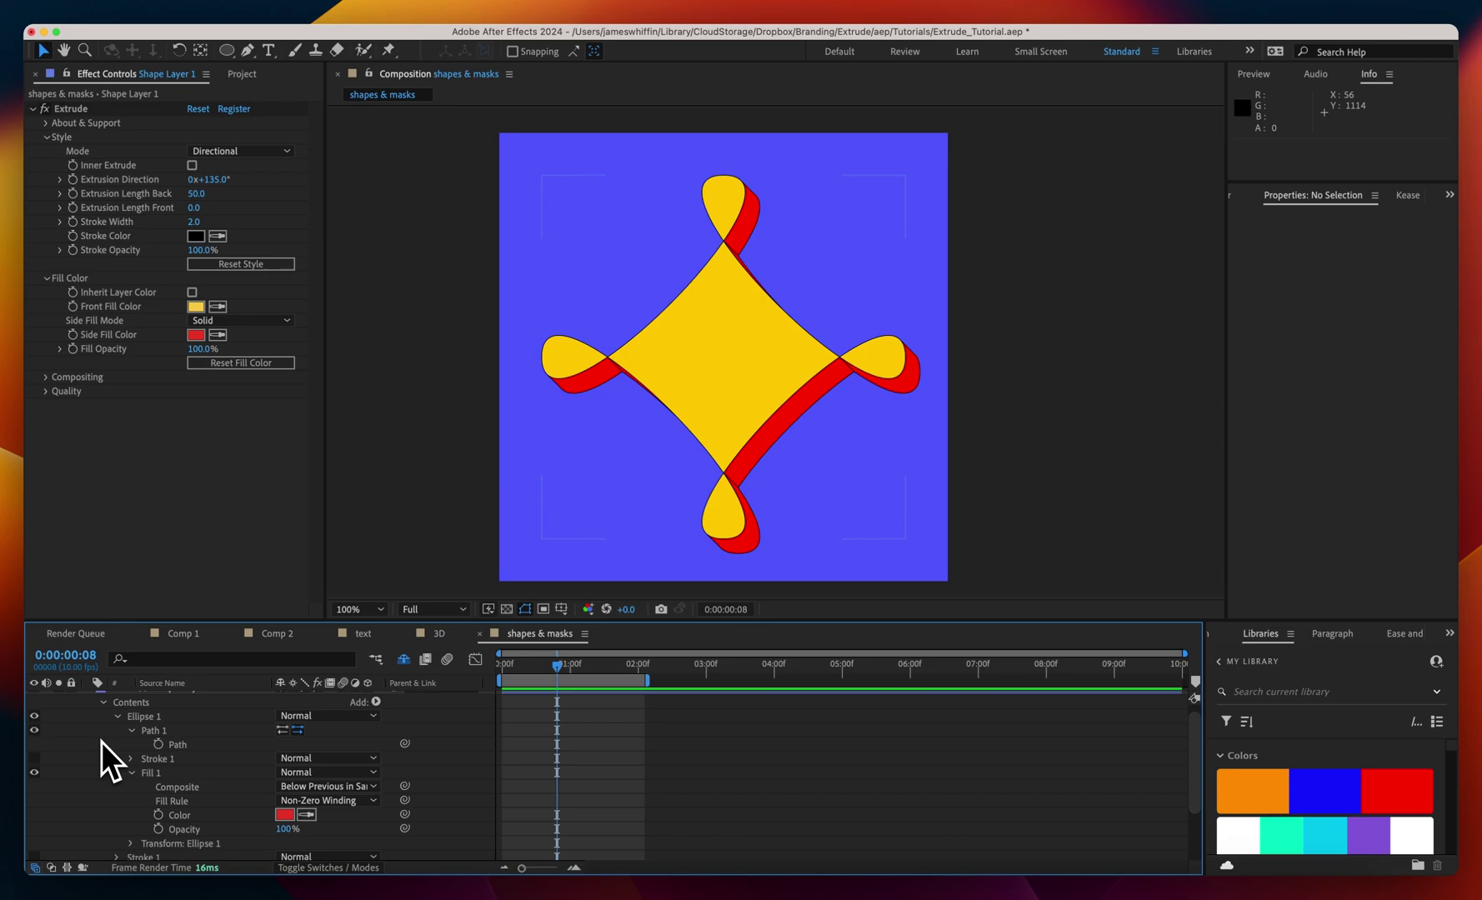
pyautogui.scroll(2, 101, 740)
# Collapse and hide the star shape layer, then reveal the shy 'variable font' text layer.
pyautogui.click(93, 702)
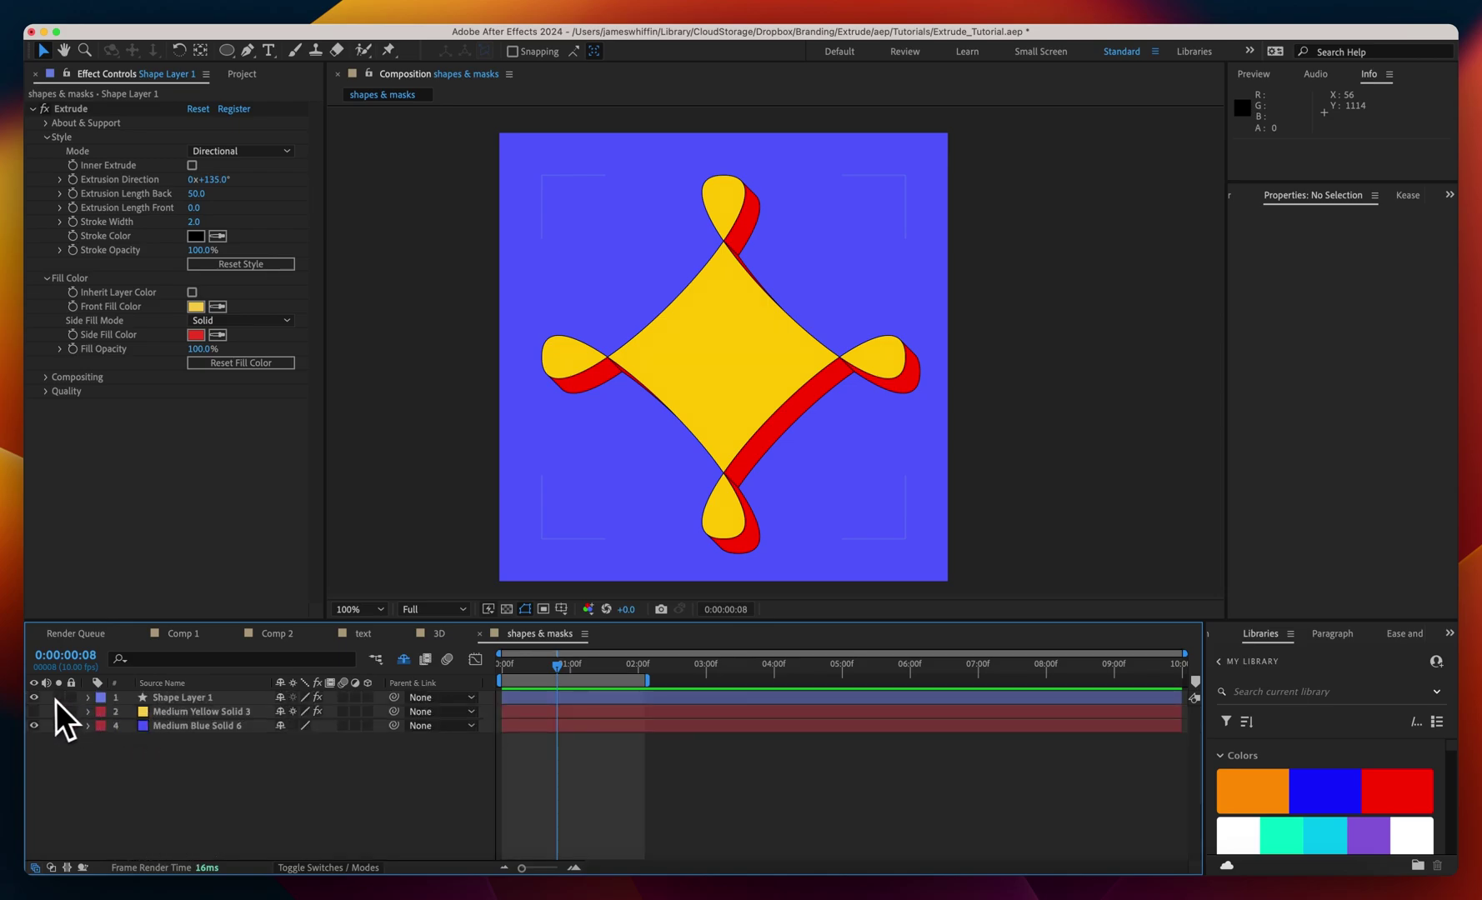
pyautogui.click(35, 697)
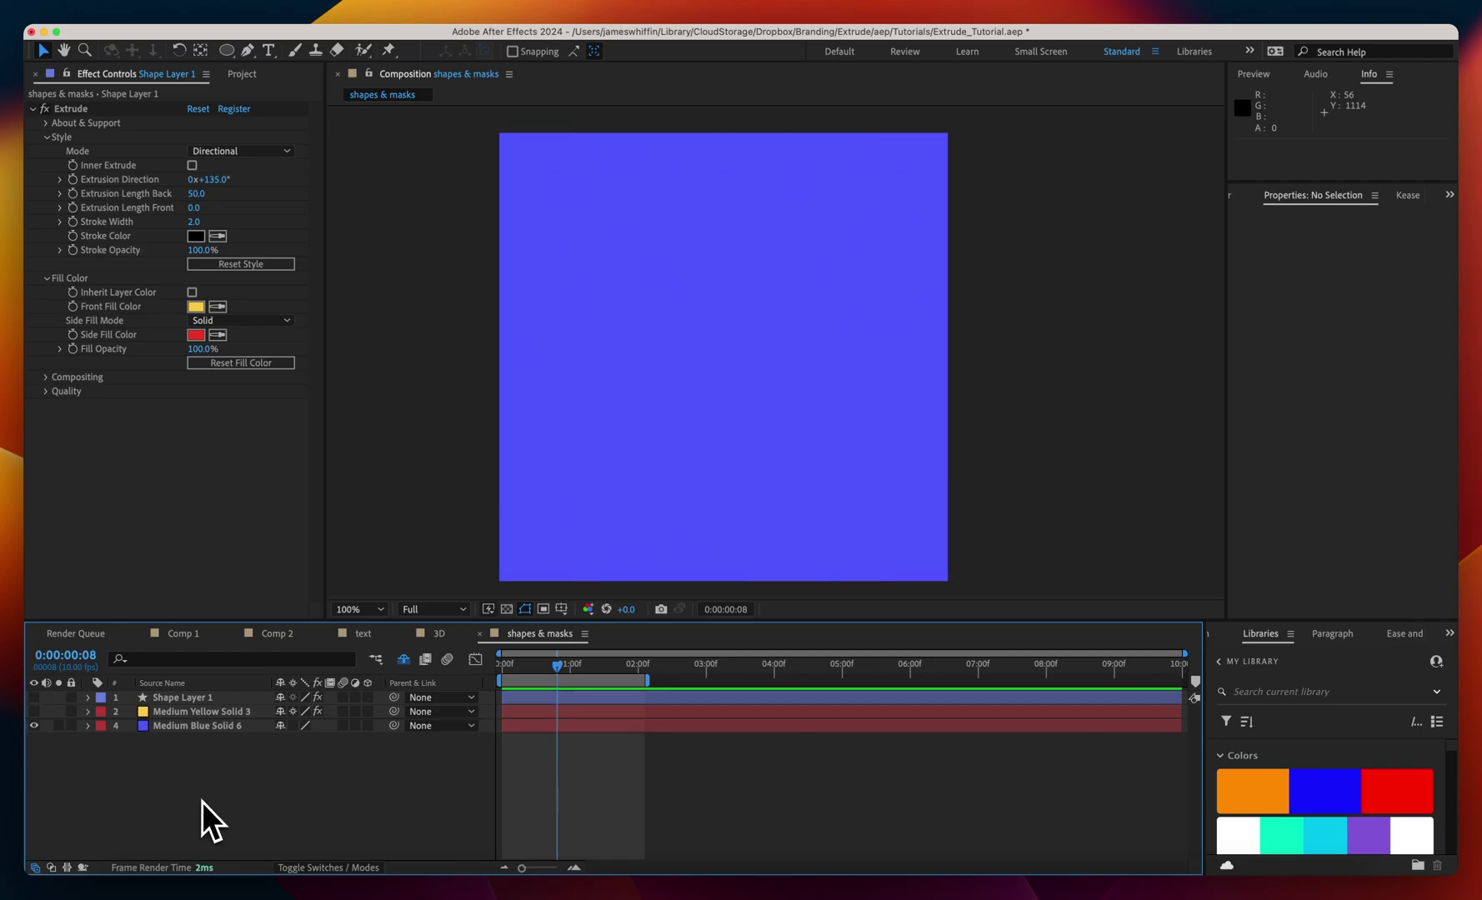
pyautogui.click(403, 660)
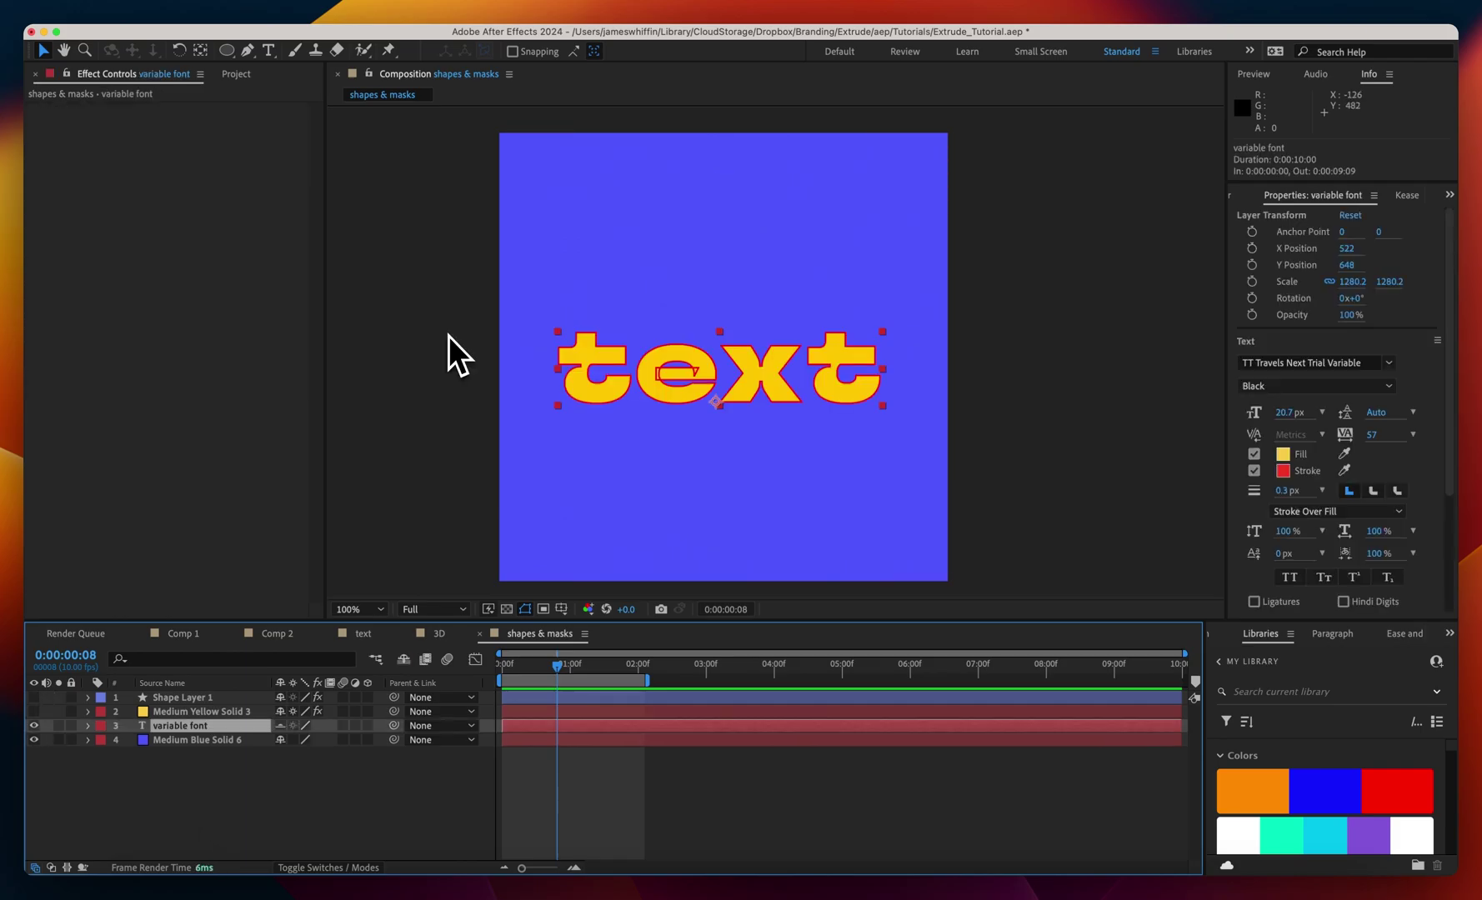
# Zoom the view to 200% and apply the Extrude effect to the text, then undo it.
pyautogui.press('.')
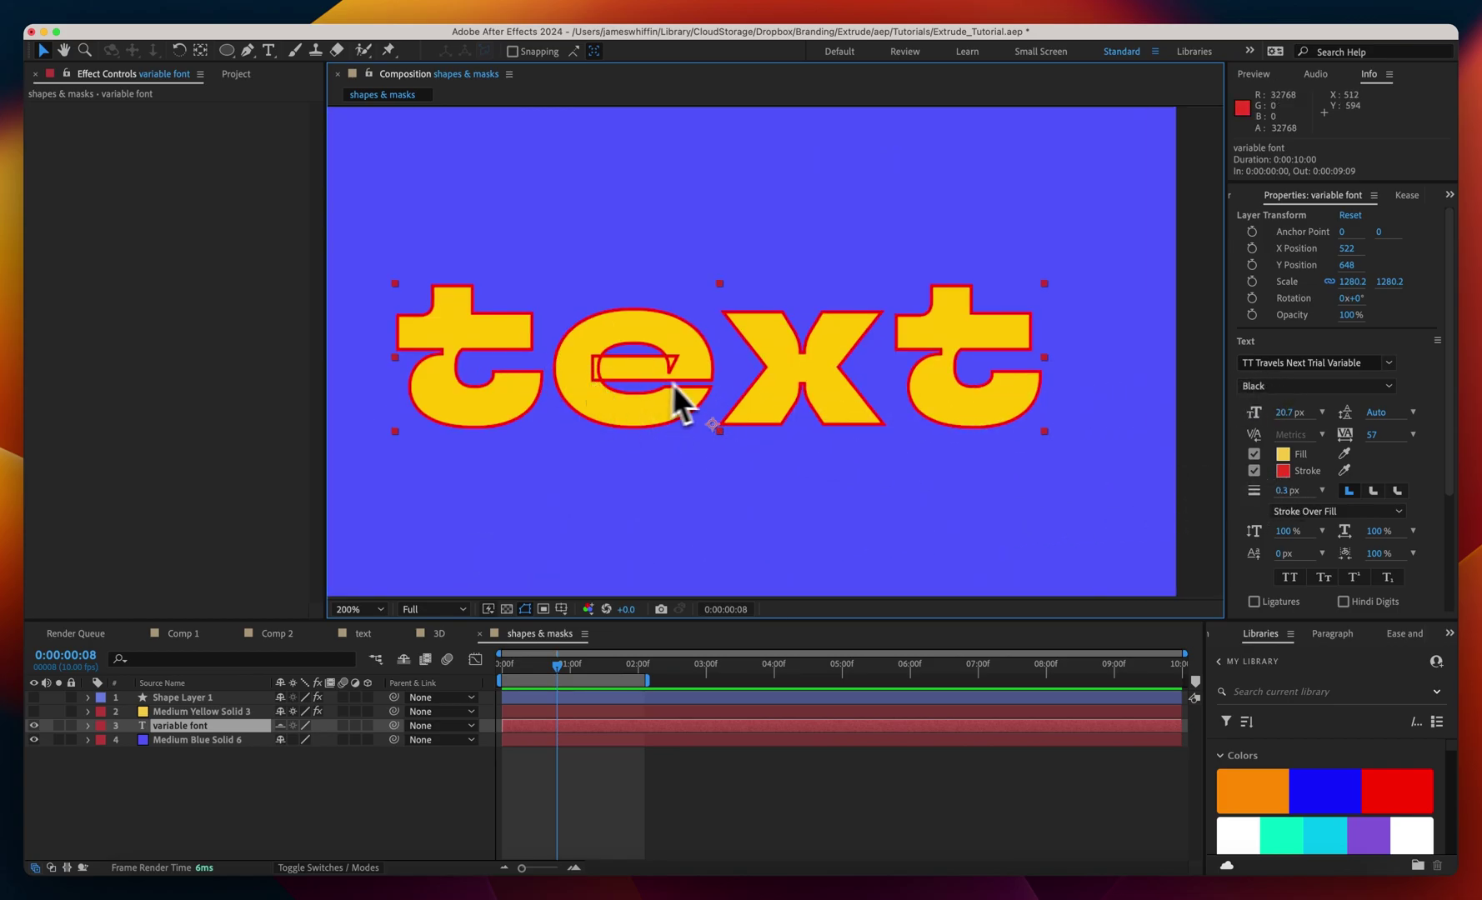
pyautogui.hotkey('ctrl', 'space')
pyautogui.write('extrude')
pyautogui.press('Return')
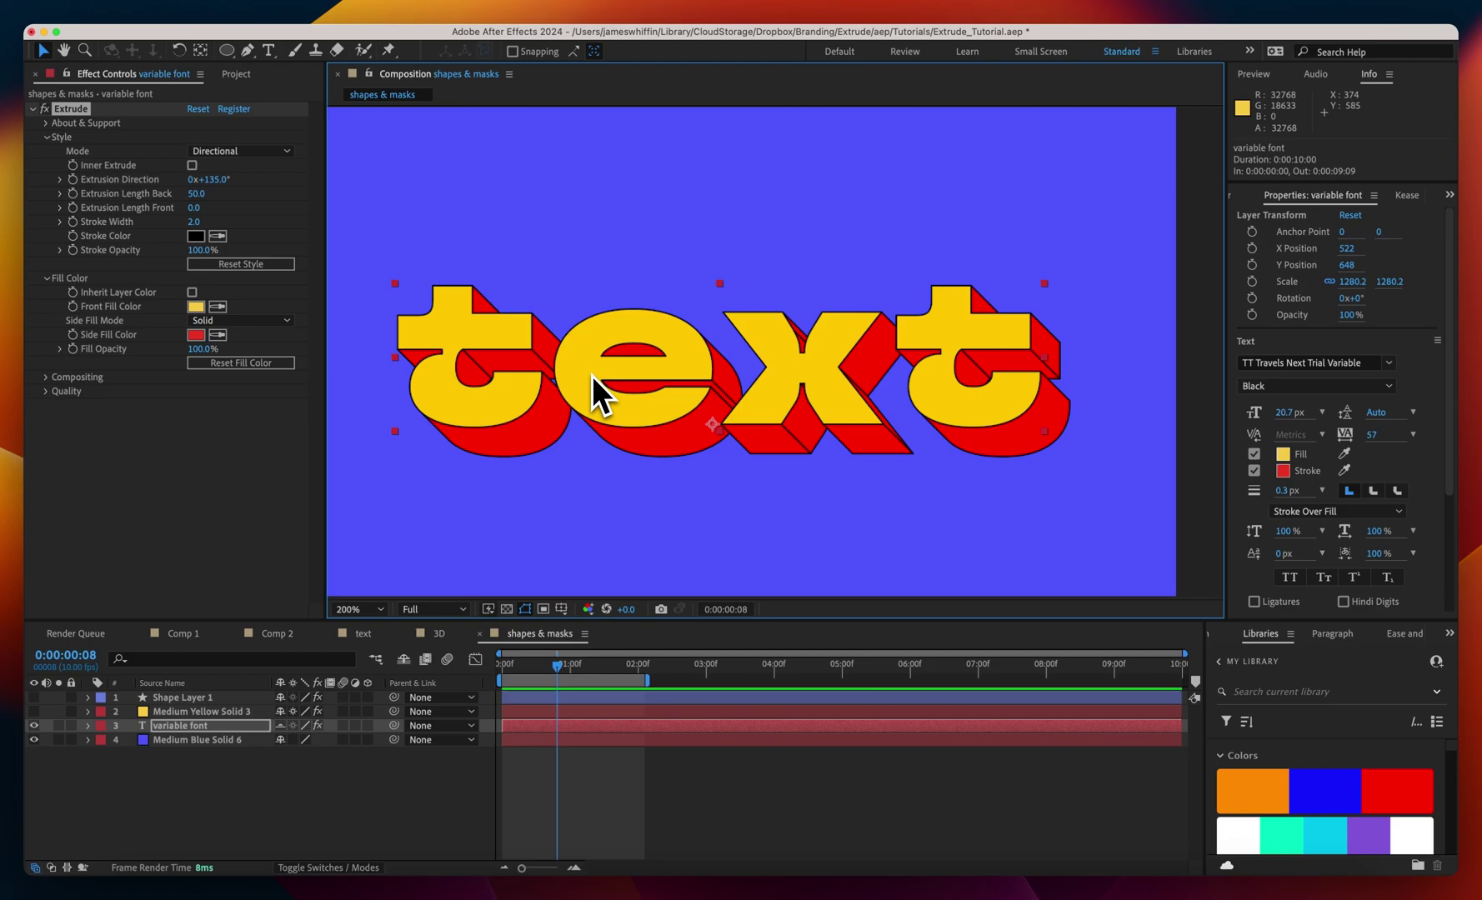
pyautogui.press('super+z')
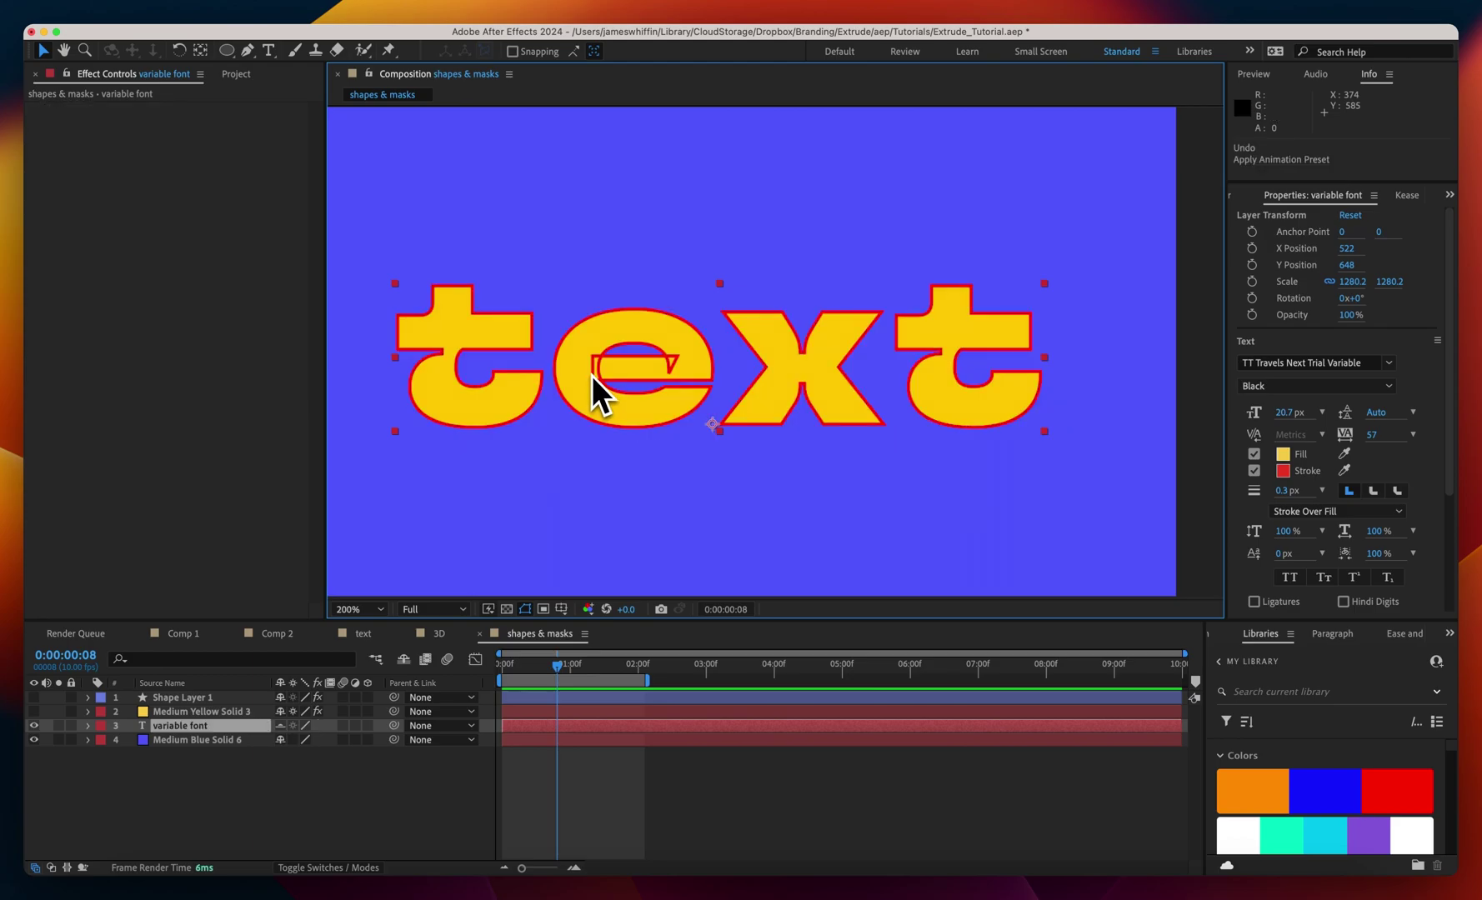
pyautogui.rightClick(598, 396)
pyautogui.moveTo(386, 527)
pyautogui.click(564, 560)
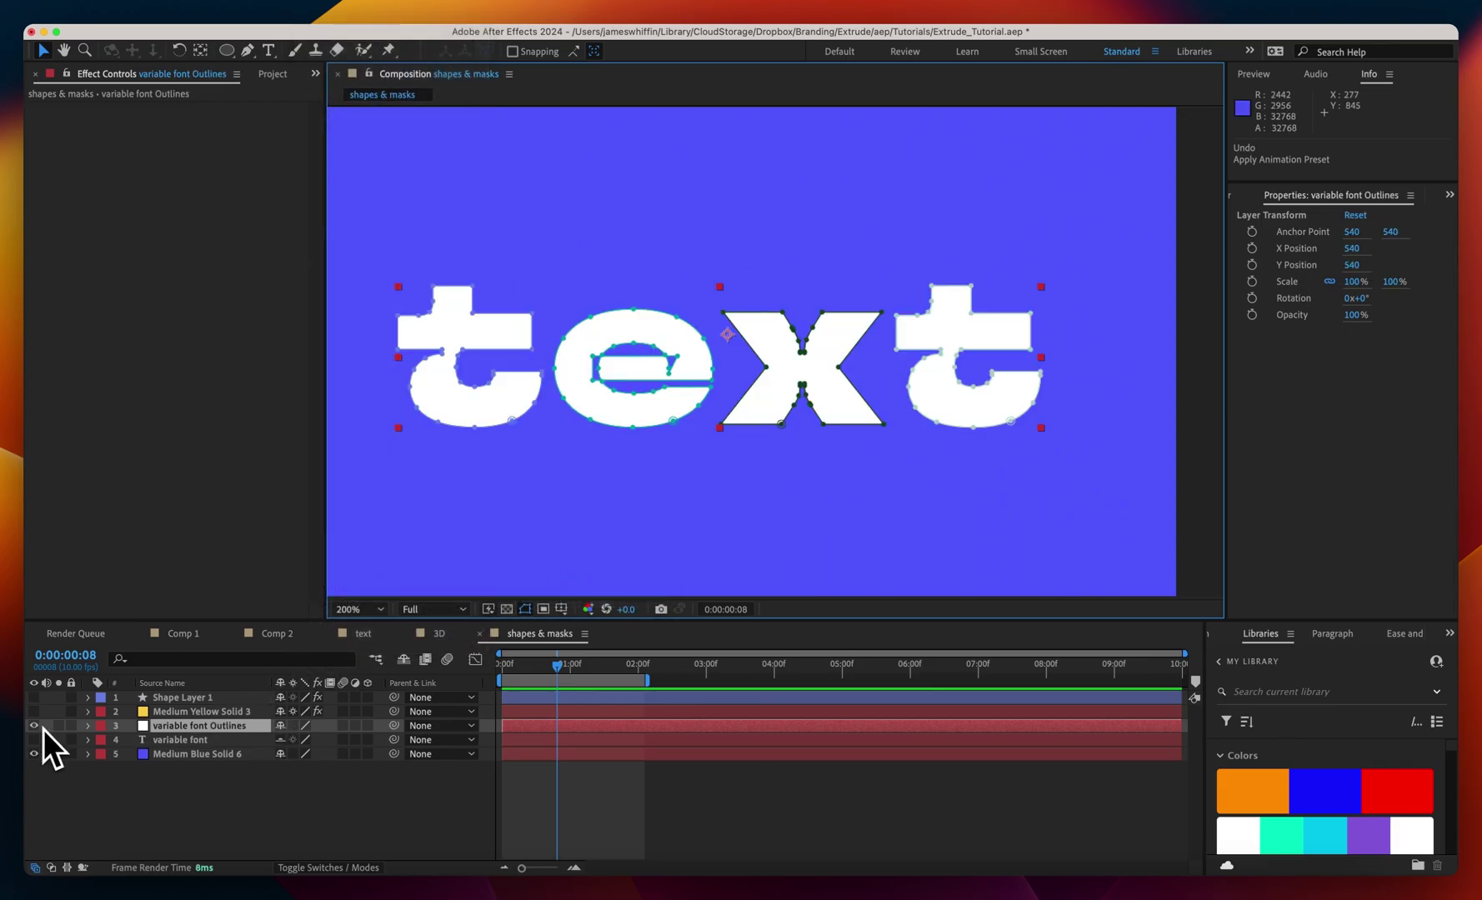
pyautogui.press('m')
pyautogui.press('m')
pyautogui.scroll(-1, 99, 757)
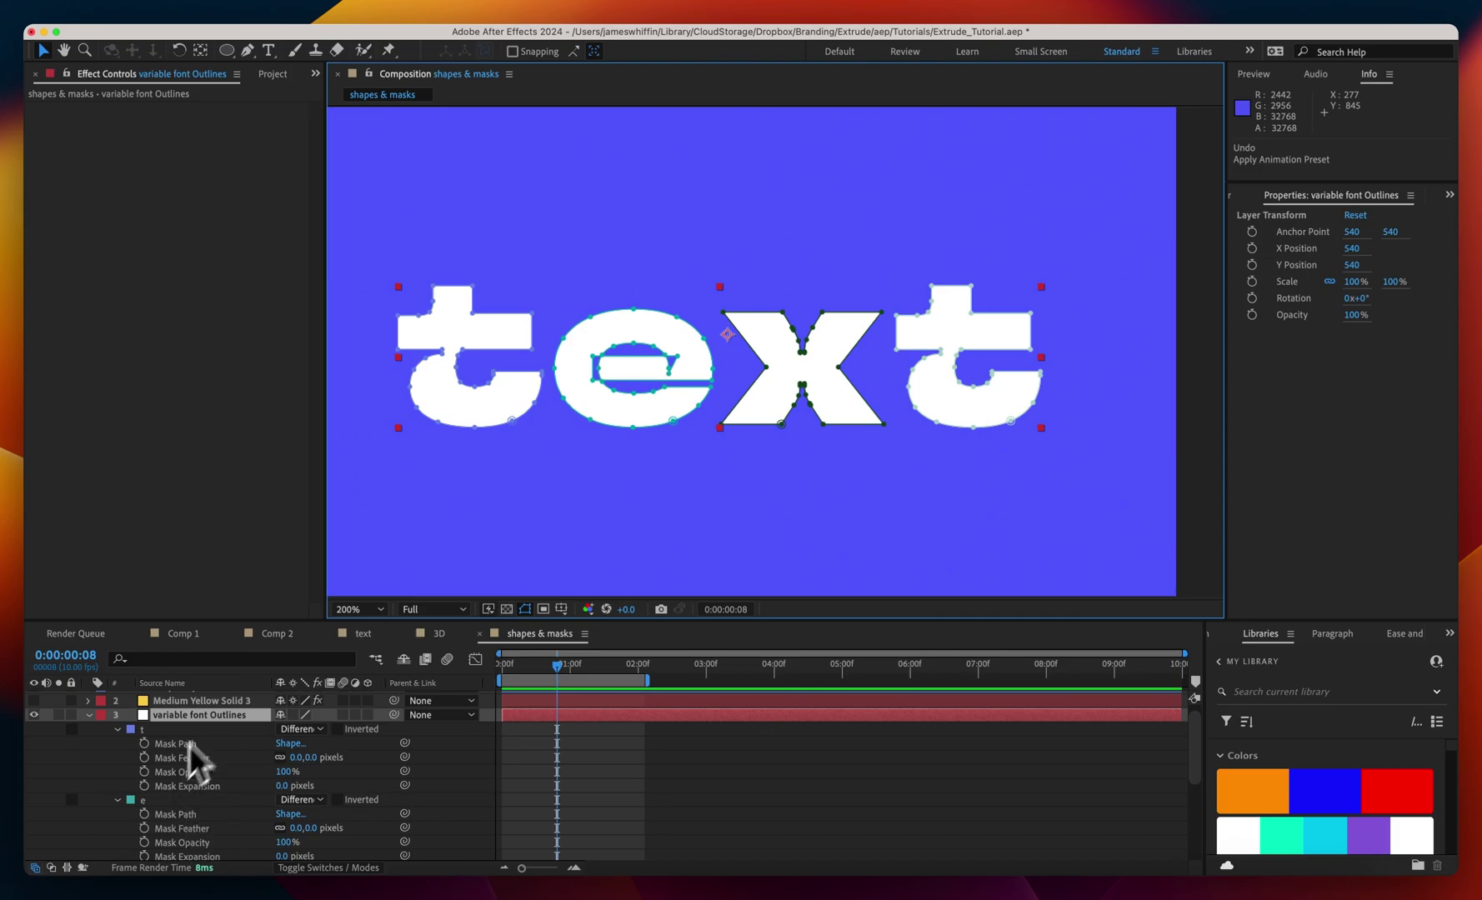
pyautogui.click(291, 735)
pyautogui.click(99, 756)
pyautogui.click(595, 369)
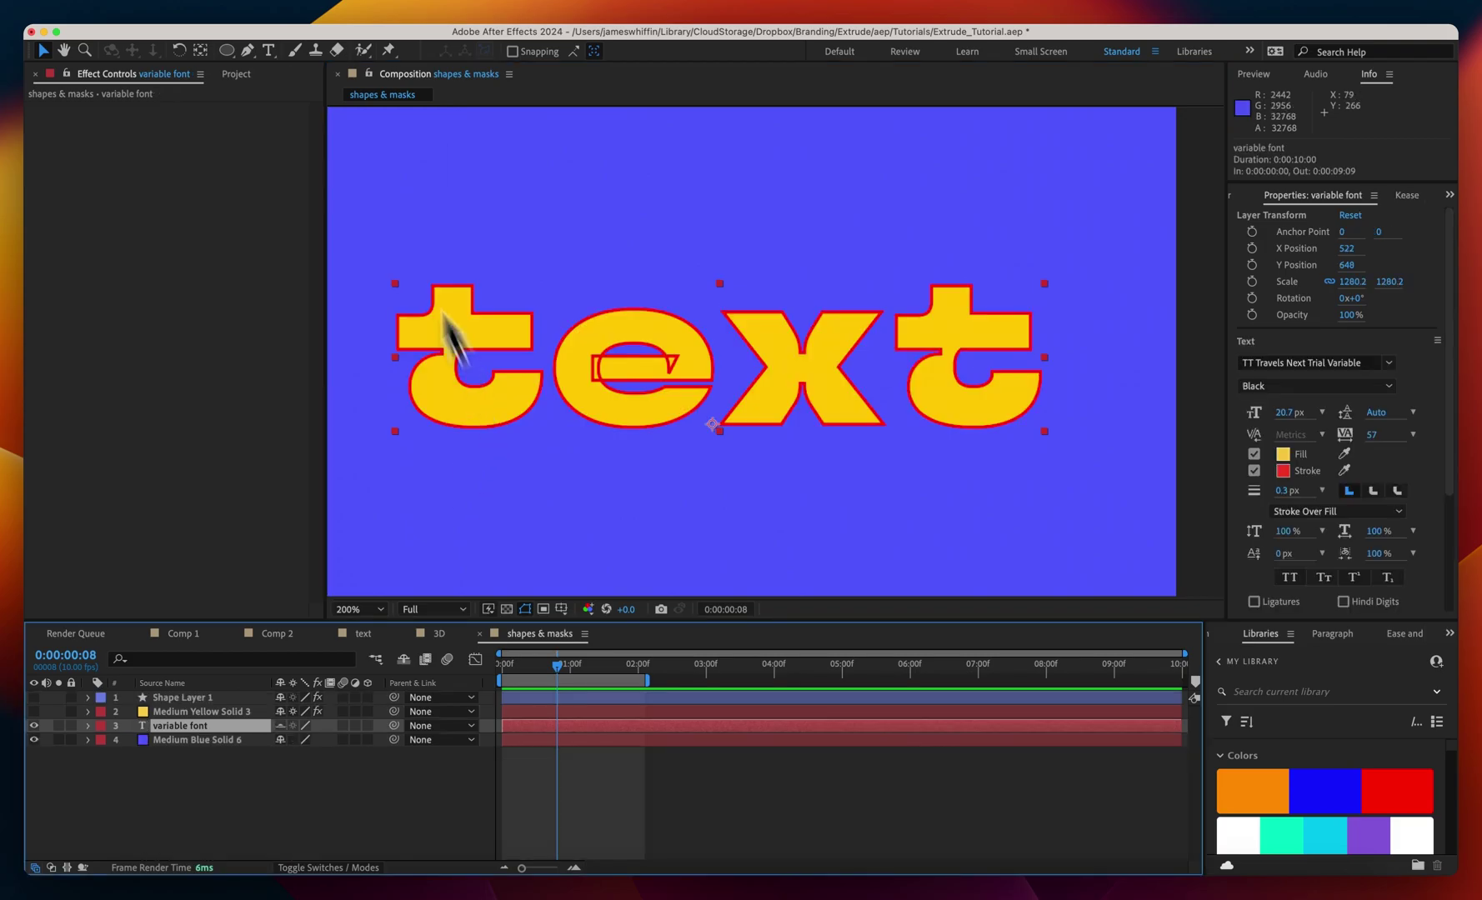
# Convert the text into a shape layer with Create Shapes from Text, and set its stroke to None.
pyautogui.click(334, 25)
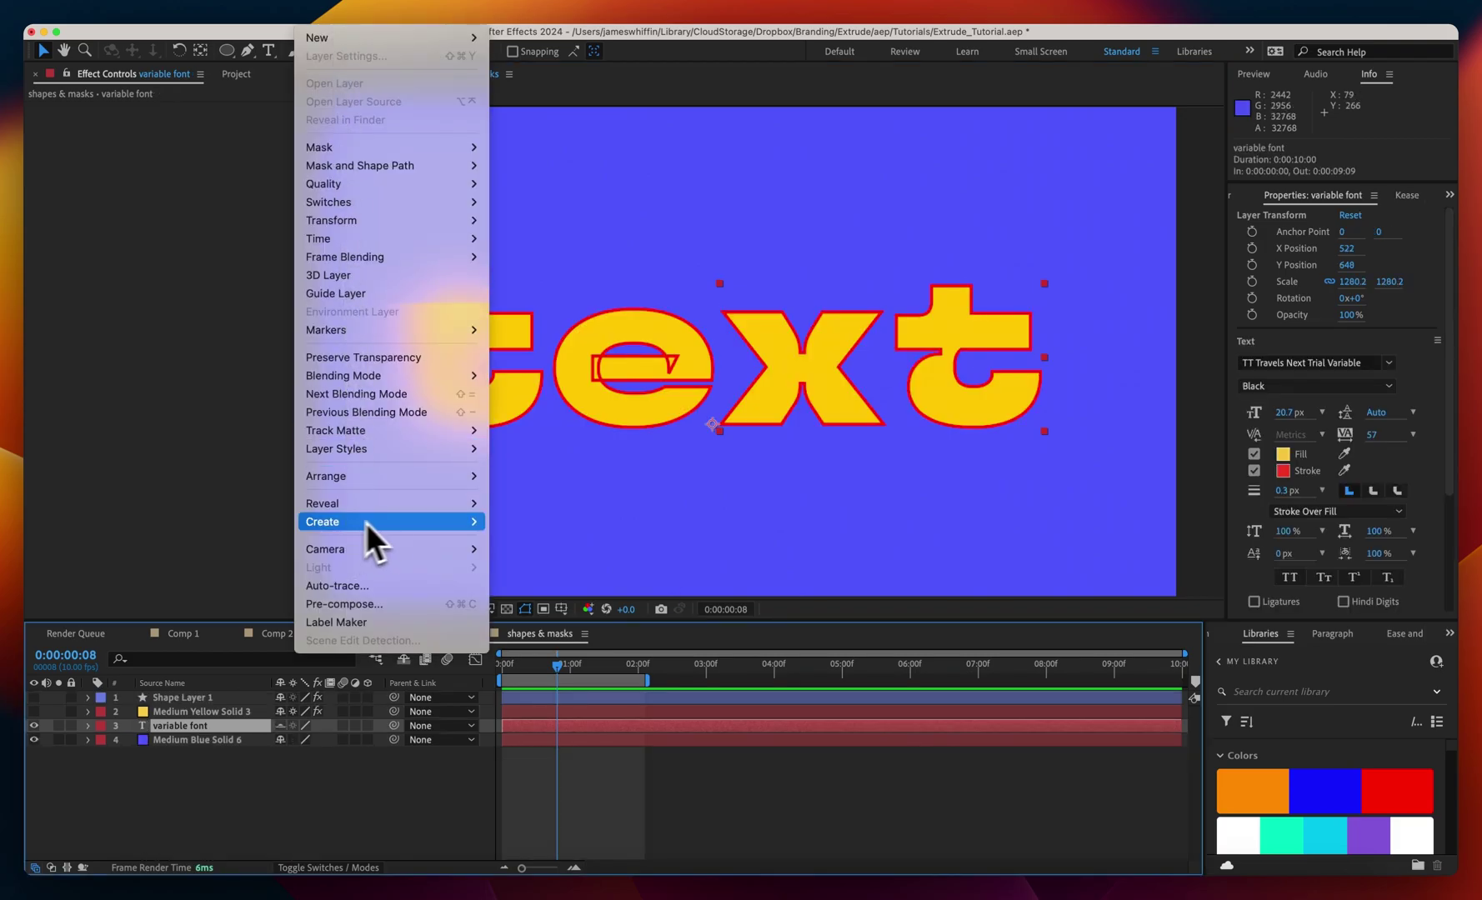
pyautogui.moveTo(365, 522)
pyautogui.click(520, 546)
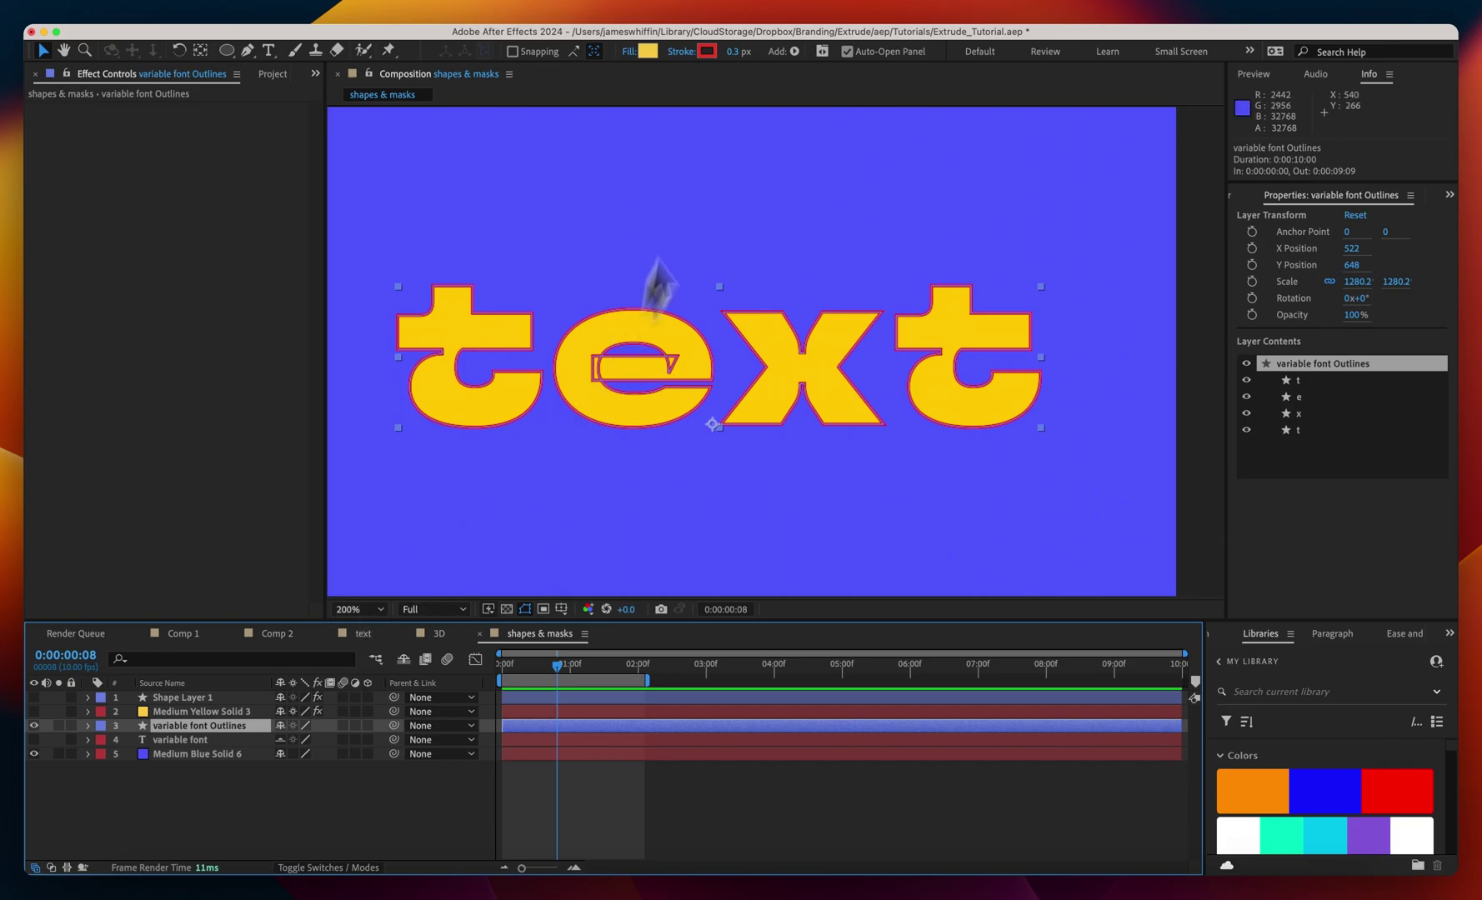
pyautogui.click(680, 53)
pyautogui.click(655, 411)
pyautogui.click(797, 506)
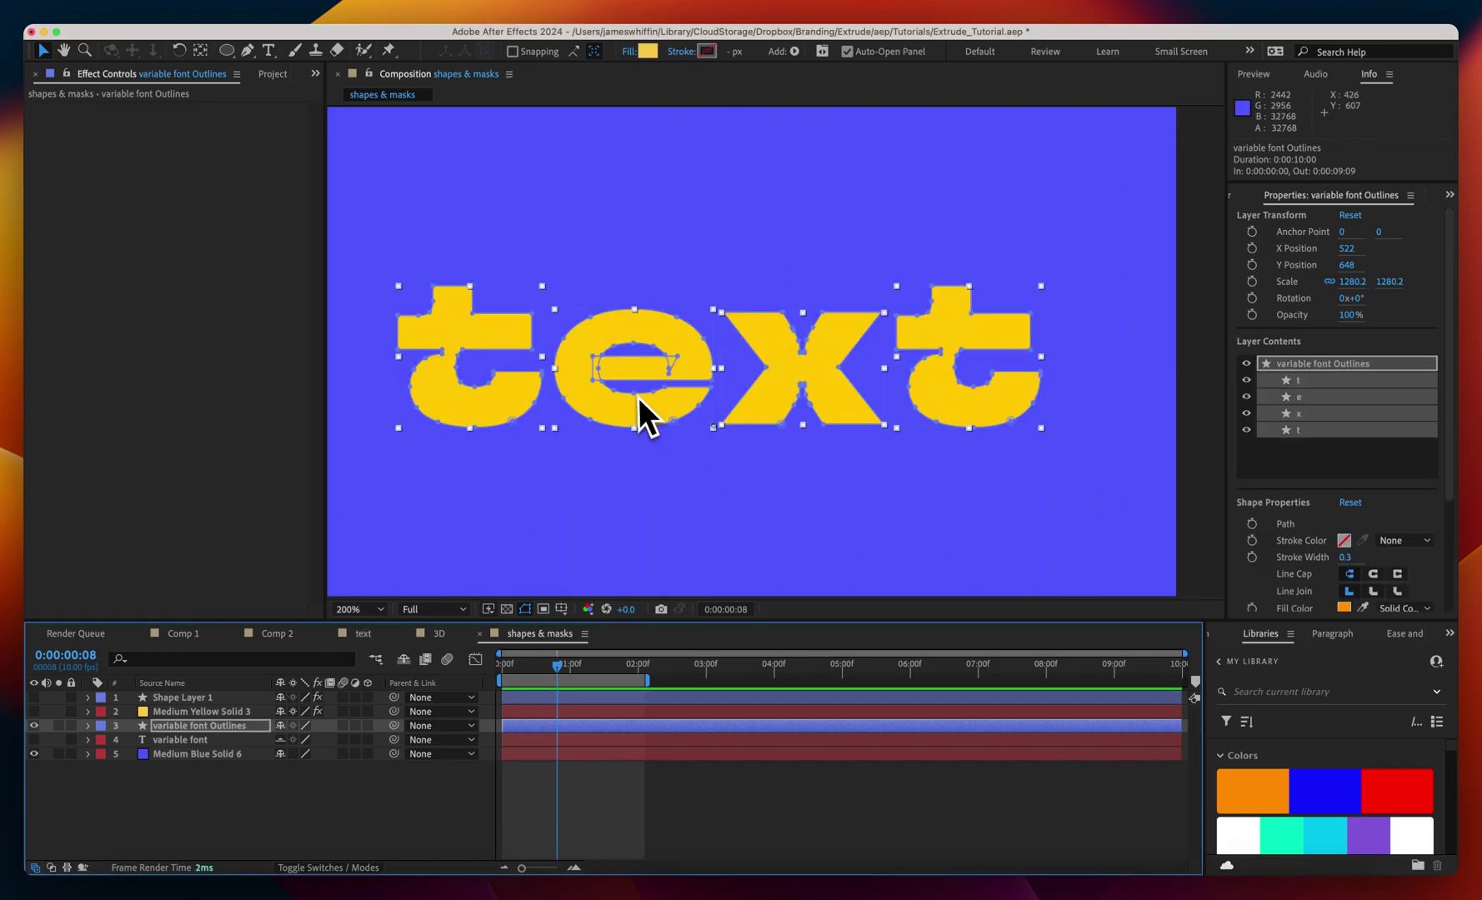
# Apply the Extrude effect to the new shape layer.
pyautogui.hotkey('ctrl', 'space')
pyautogui.write('extrude')
pyautogui.press('Return')
pyautogui.scroll(2, 652, 400)
# Set the 'e' group's Fill 1 Fill Rule to Even-Odd, then recentre the text at 200% zoom.
pyautogui.click(88, 725)
pyautogui.click(104, 742)
pyautogui.click(116, 768)
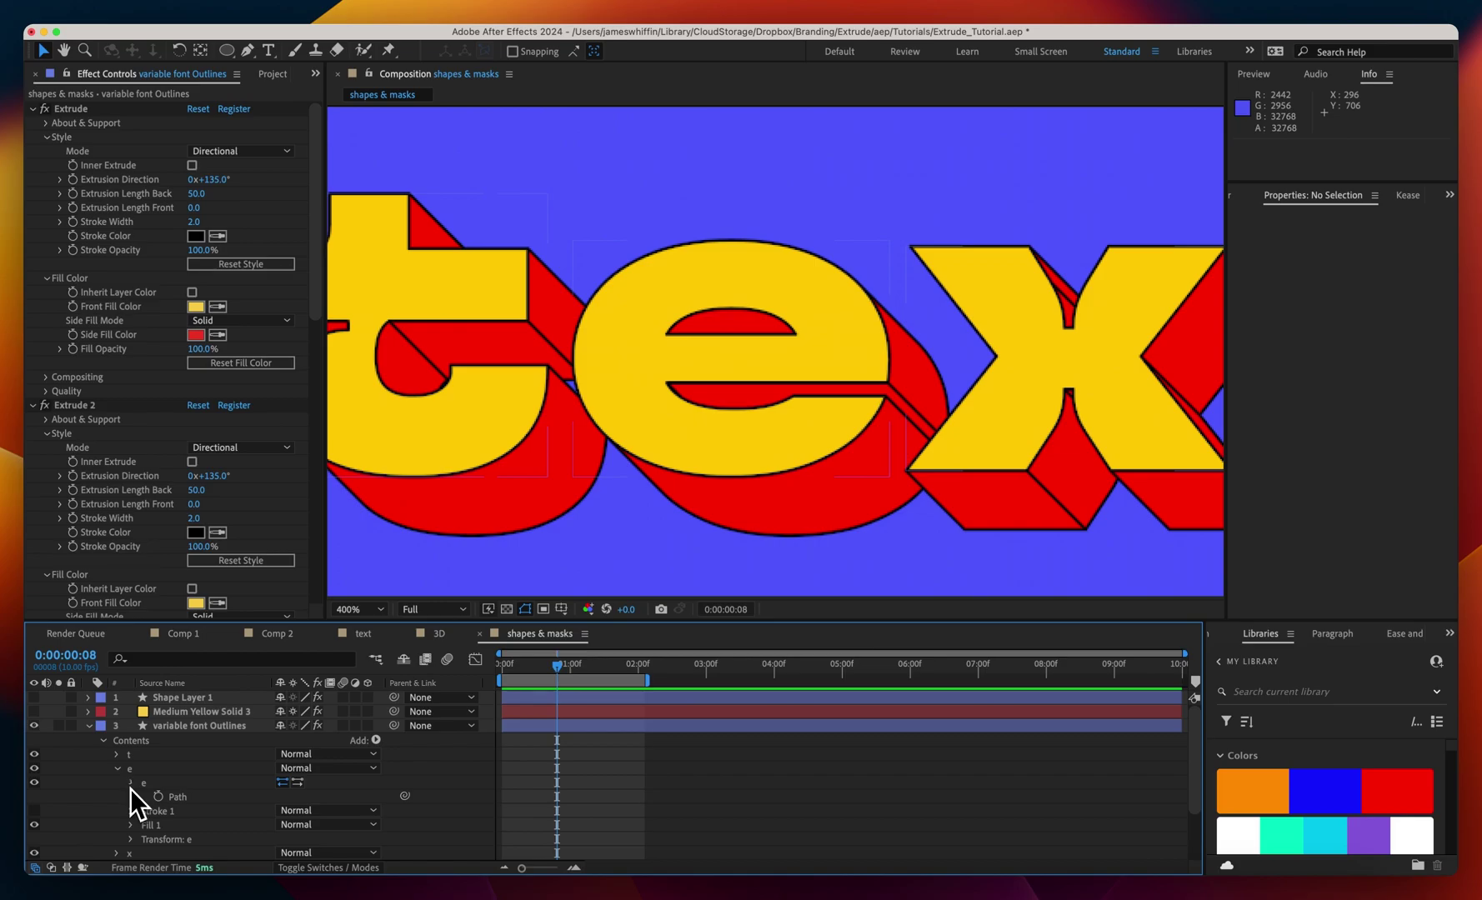
pyautogui.click(130, 810)
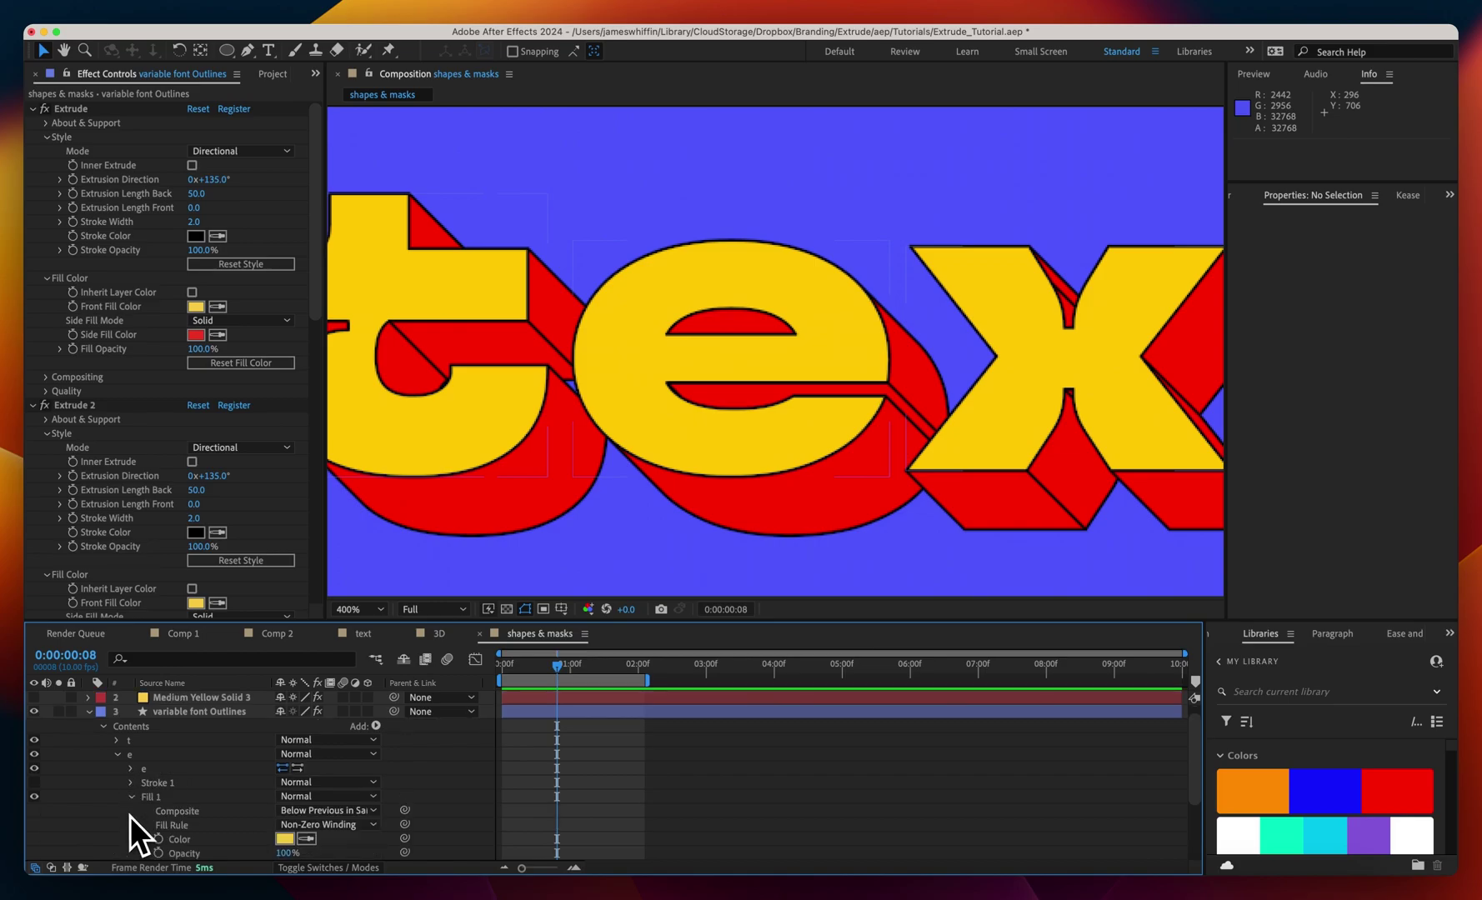
pyautogui.click(292, 824)
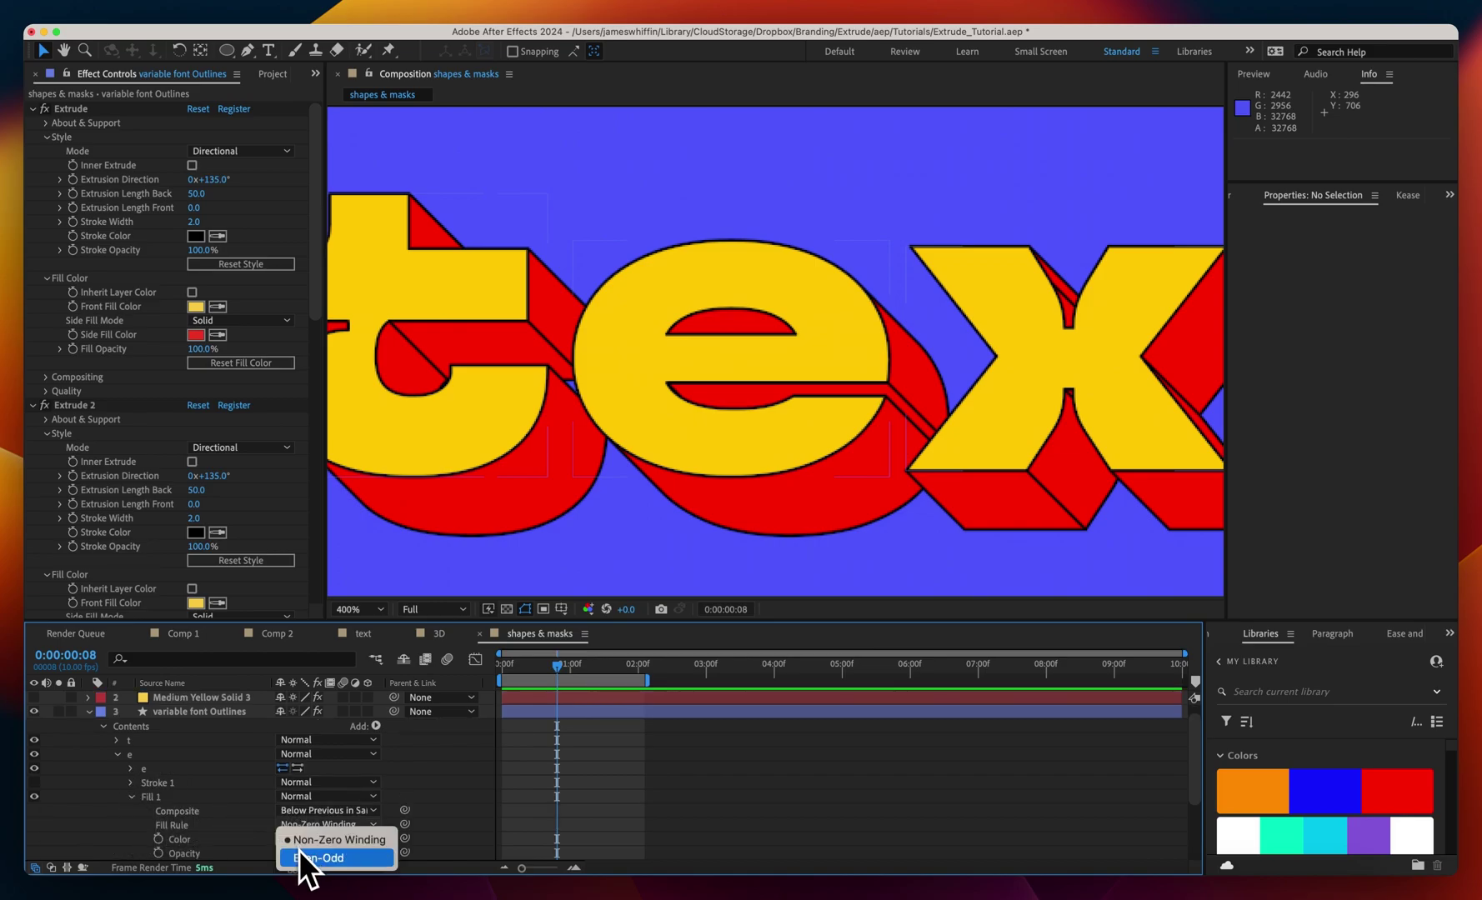
pyautogui.click(300, 854)
pyautogui.click(712, 746)
pyautogui.press(',')
pyautogui.press('h')
pyautogui.moveTo(655, 471); pyautogui.dragTo(513, 509)
pyautogui.press('v')
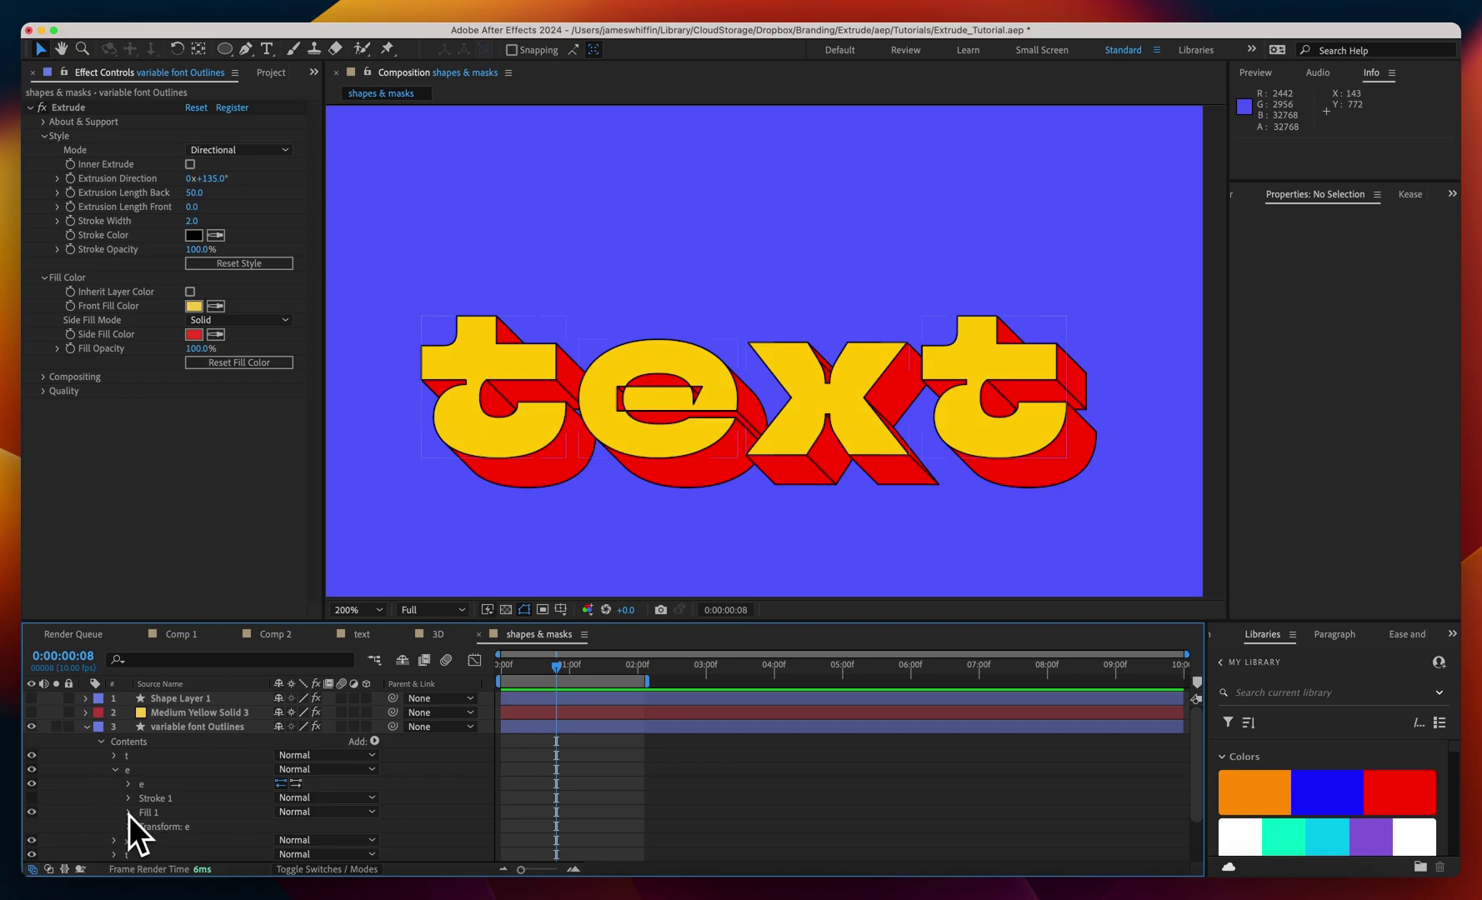
# Scrub the 'e' group's Transform Position to 0.0, 8.0 to drop it, then select its path.
pyautogui.click(113, 755)
pyautogui.scroll(-1, 115, 763)
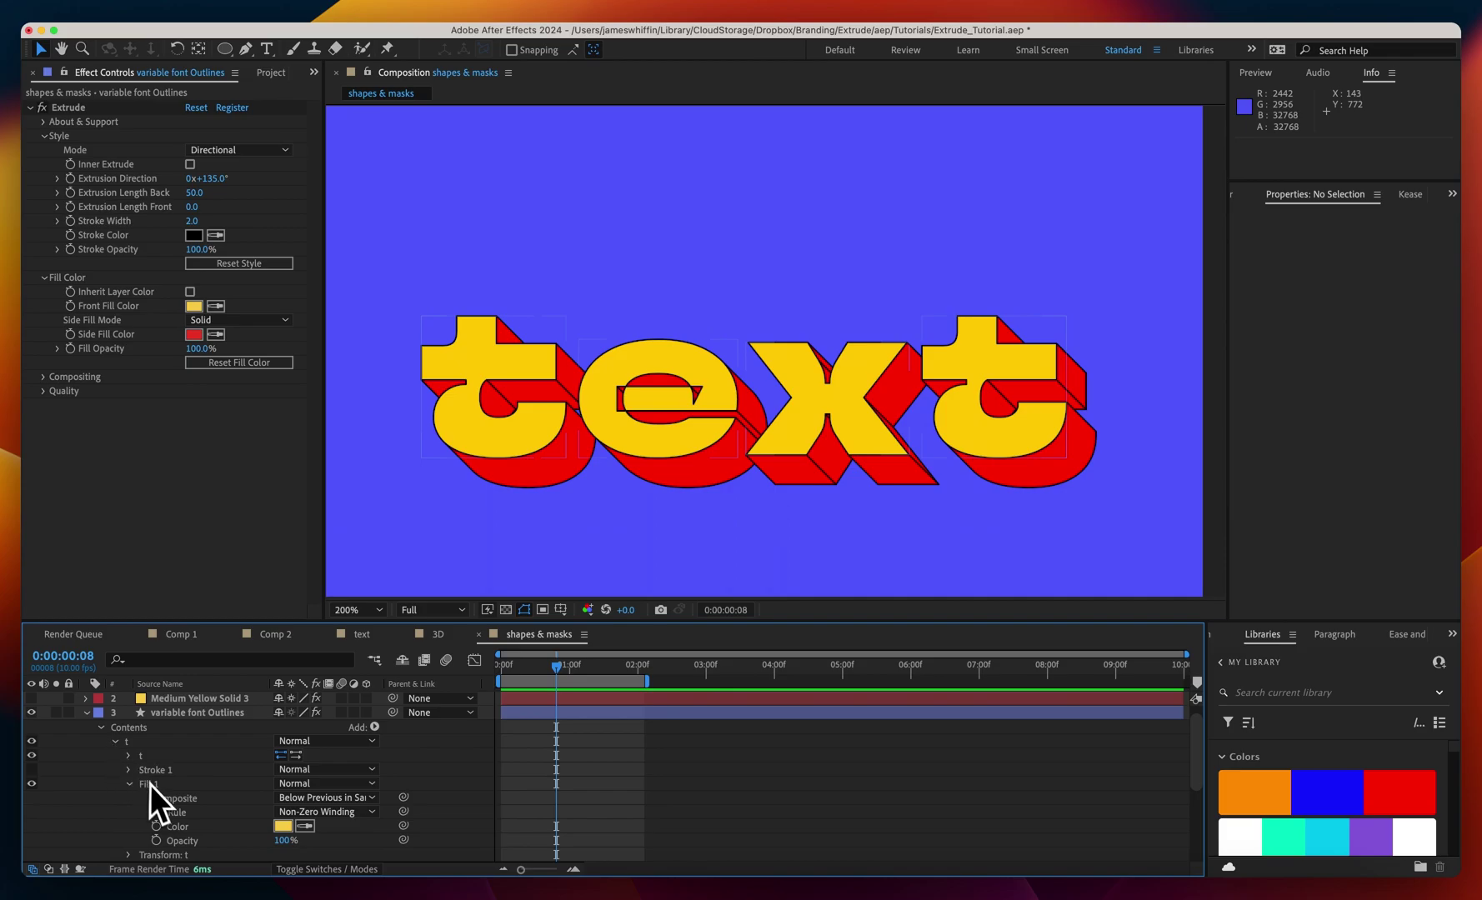
pyautogui.click(115, 741)
pyautogui.click(115, 755)
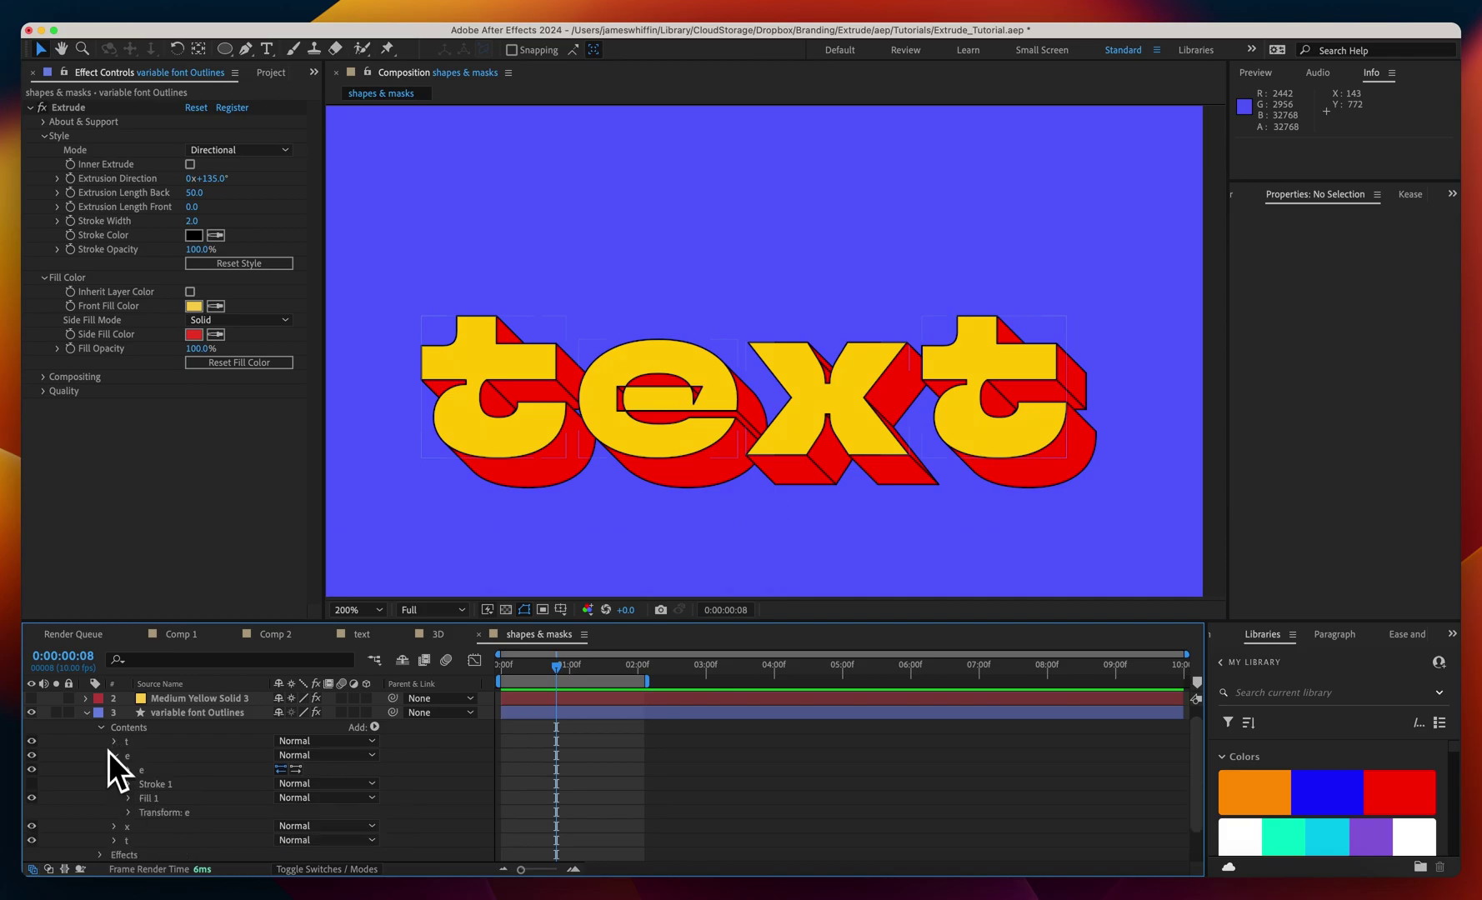
pyautogui.scroll(-1, 92, 827)
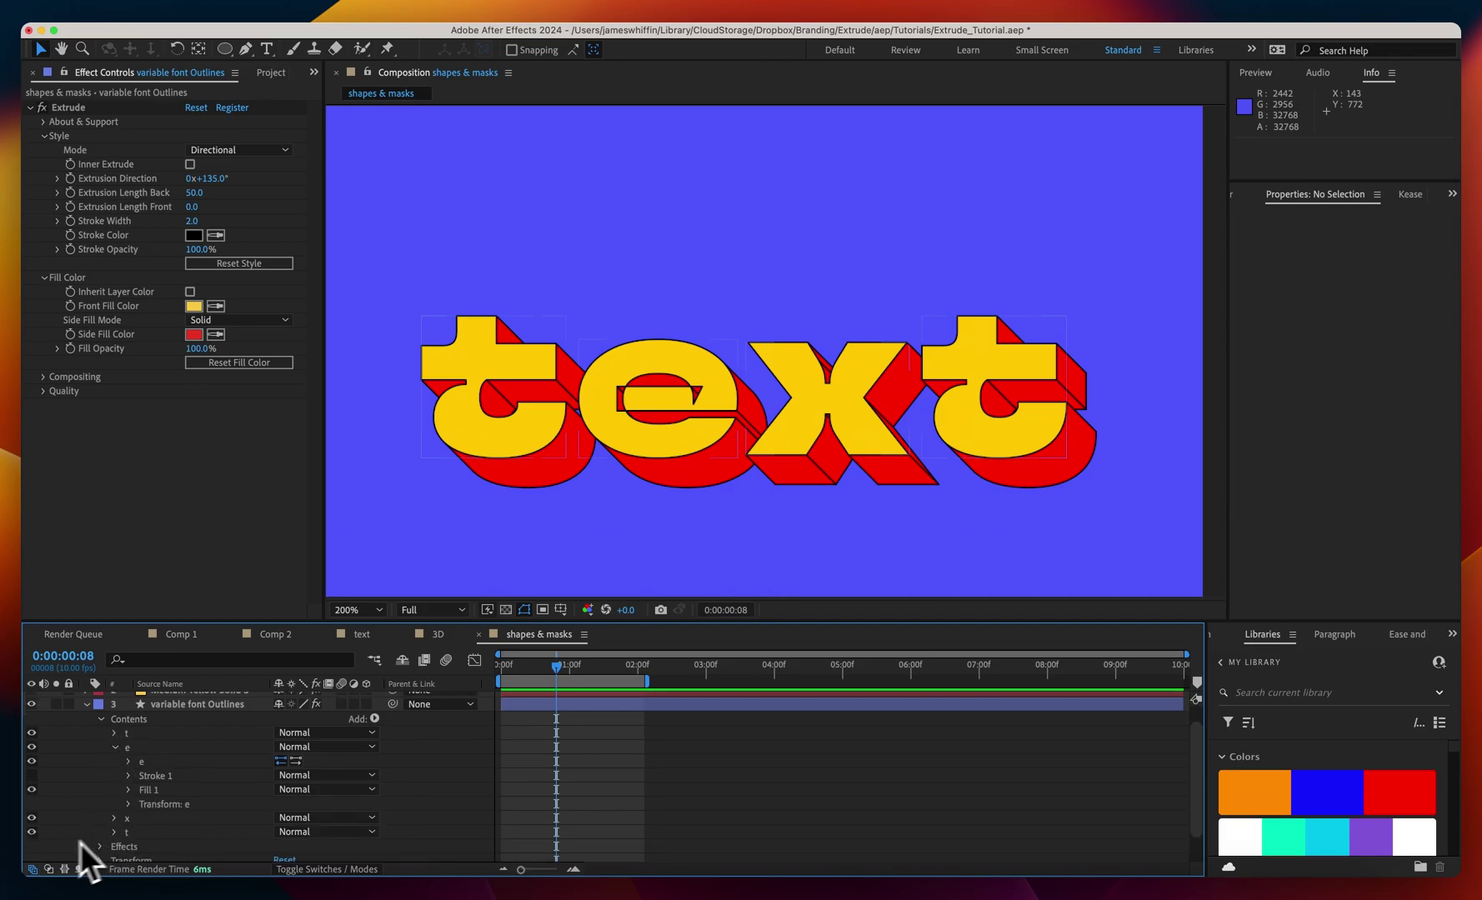
pyautogui.click(128, 805)
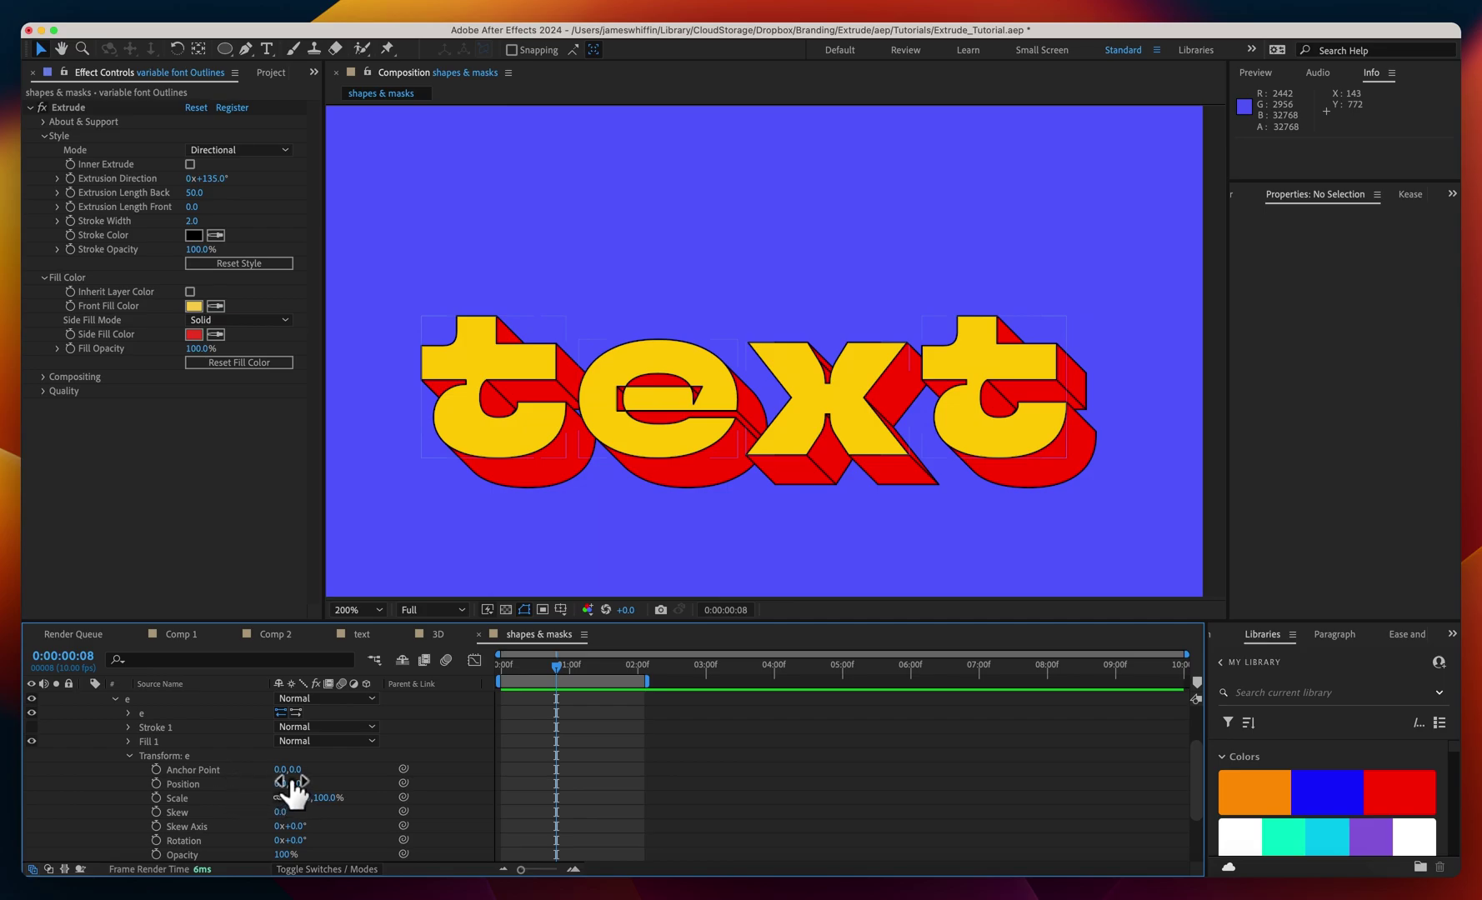
pyautogui.moveTo(291, 783)
pyautogui.mouseDown()
pyautogui.moveTo(314, 781)
pyautogui.moveTo(282, 777)
pyautogui.mouseUp()
pyautogui.click(128, 714)
pyautogui.click(172, 727)
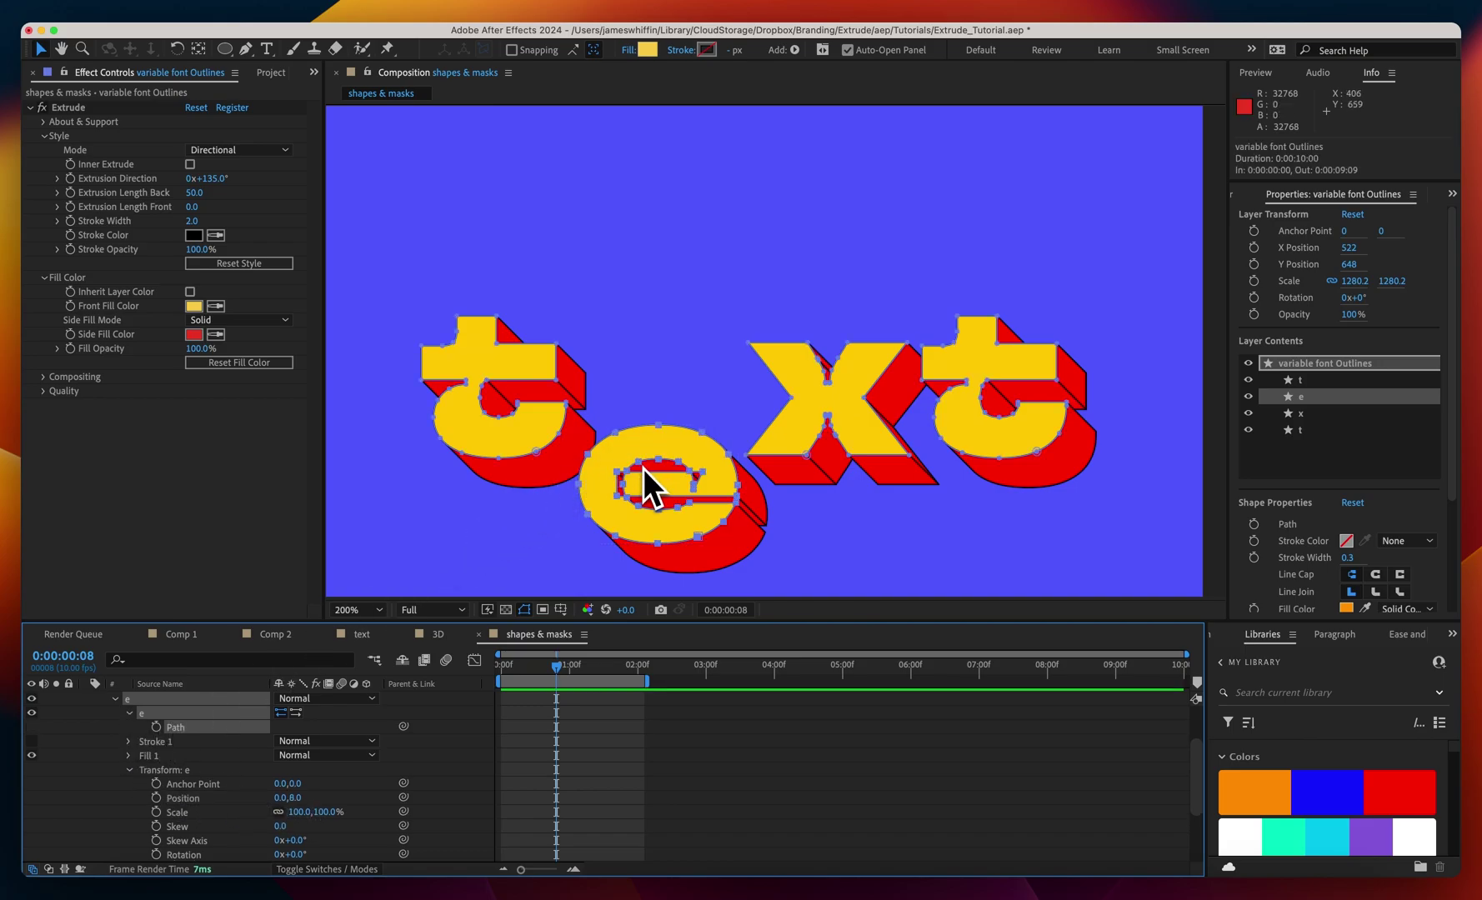